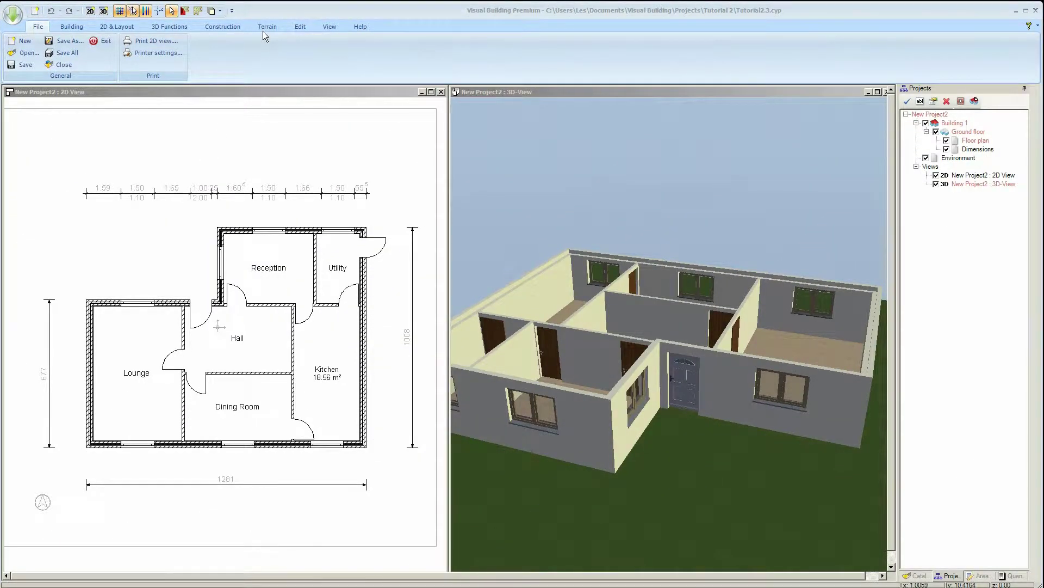
Step: Zoom the 2D plan in on the Hall and turn on the display of guidelines
click(329, 27)
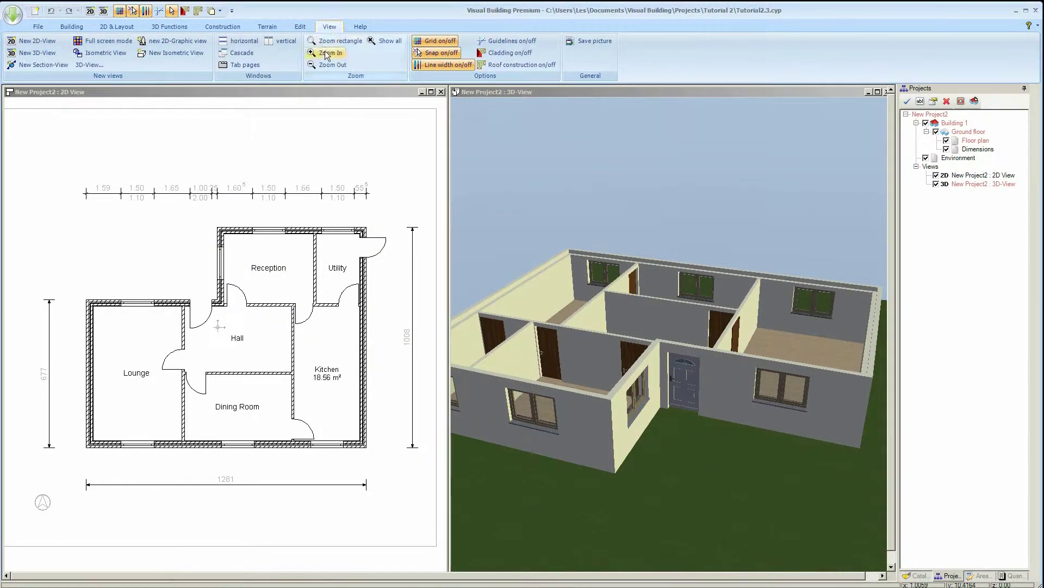
drag(145, 276, 312, 399)
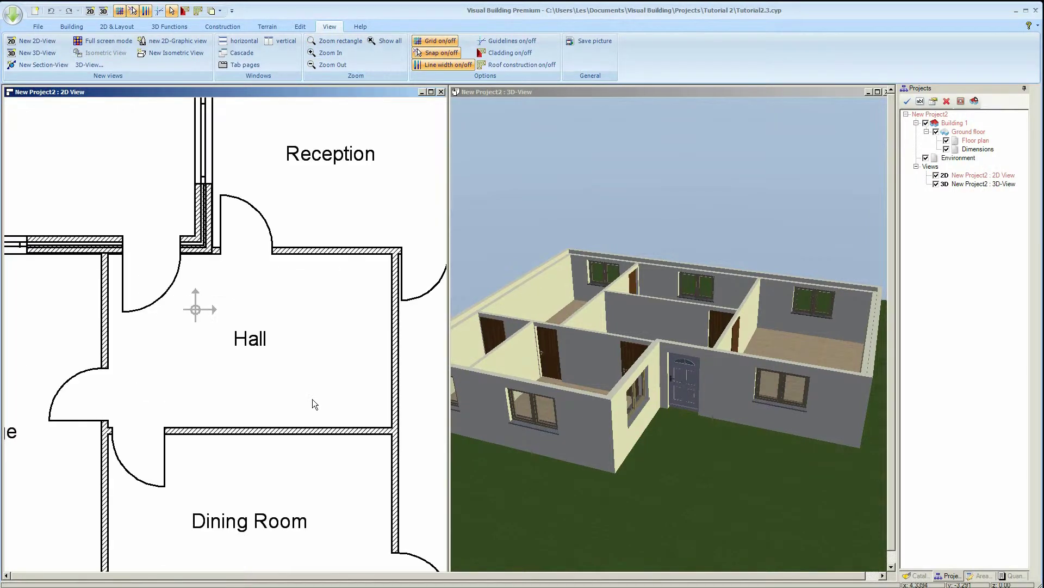
scroll(314, 384, up, 1)
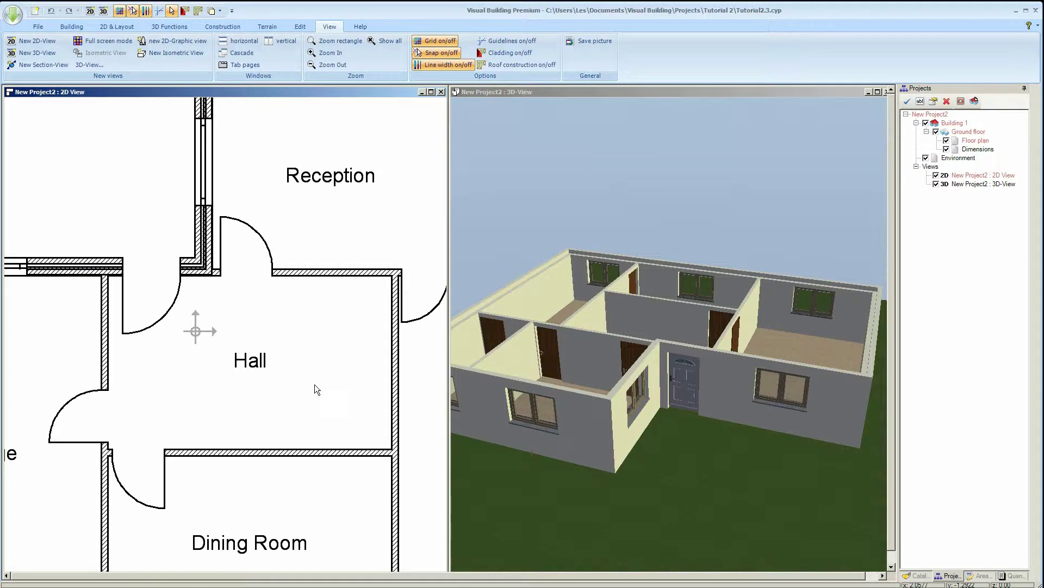
click(159, 11)
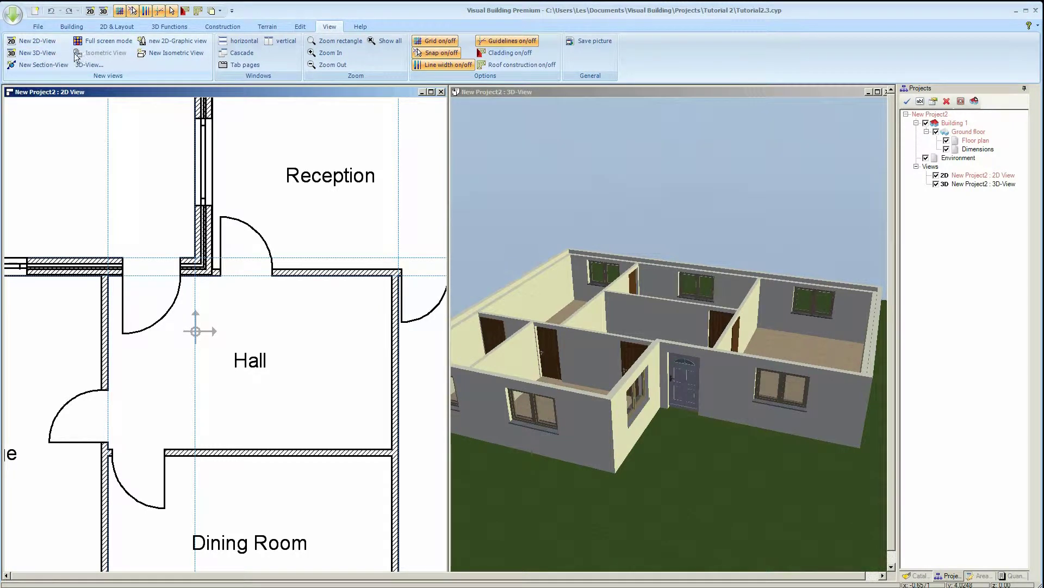
Step: Insert a vertical guideline through the Hall, just inside the swing of the entrance door
click(108, 27)
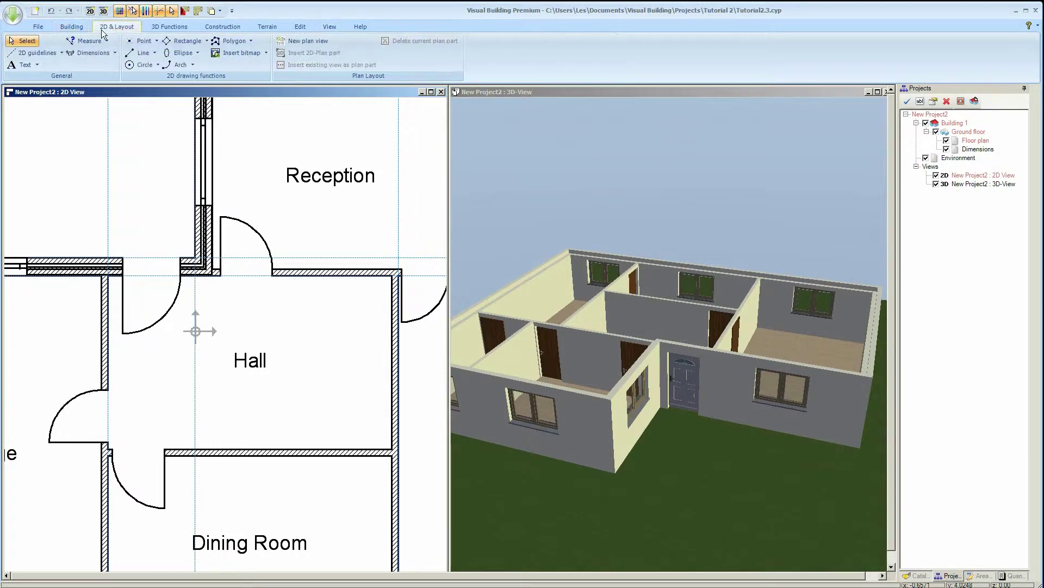
click(39, 53)
mouse_move(34, 78)
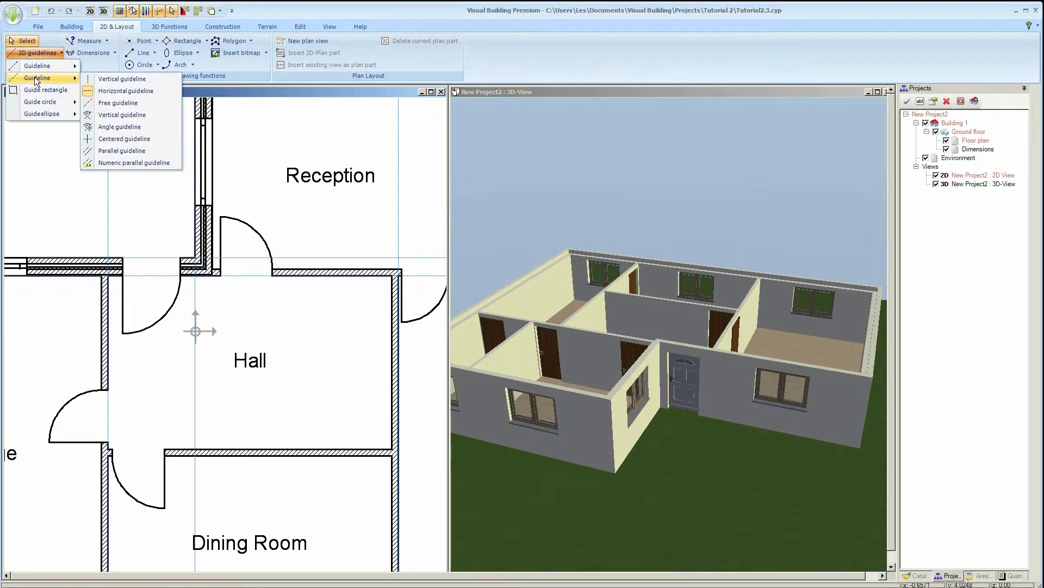
click(110, 79)
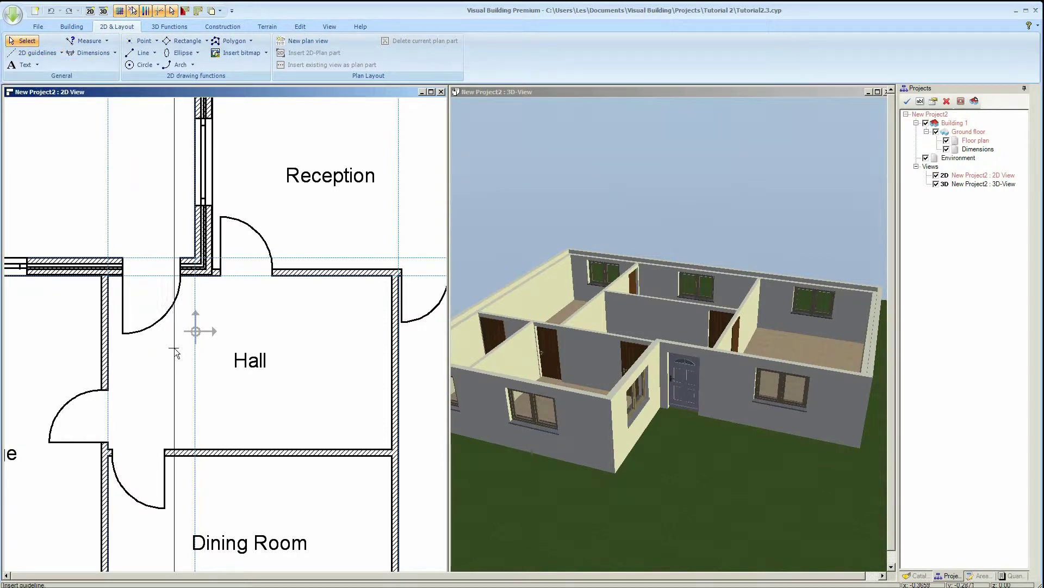
click(174, 348)
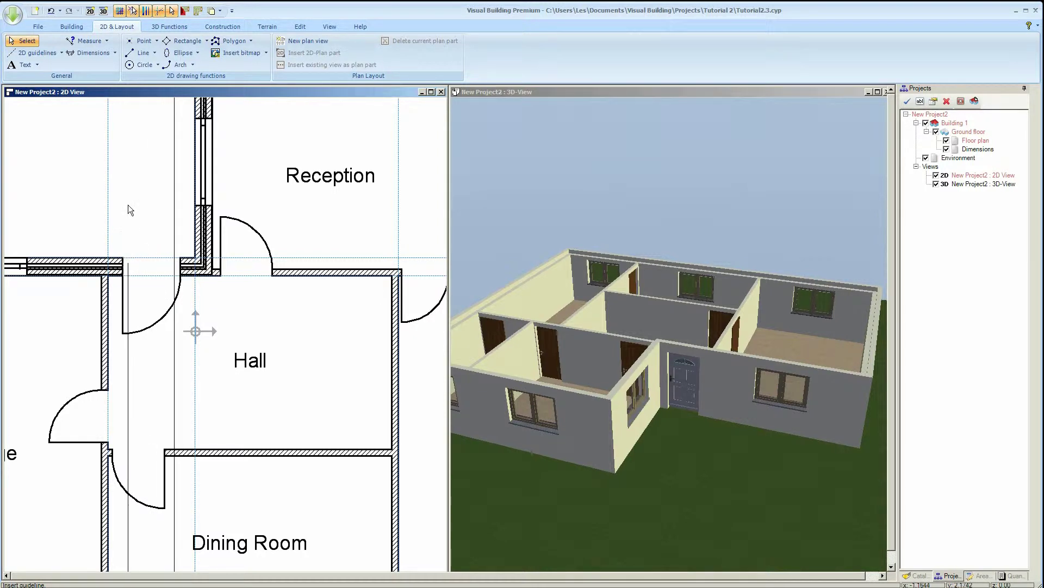
Step: Add a horizontal guideline along the Hall side of the Dining Room wall and a numeric parallel guideline offset from it into the Hall
click(47, 53)
mouse_move(54, 68)
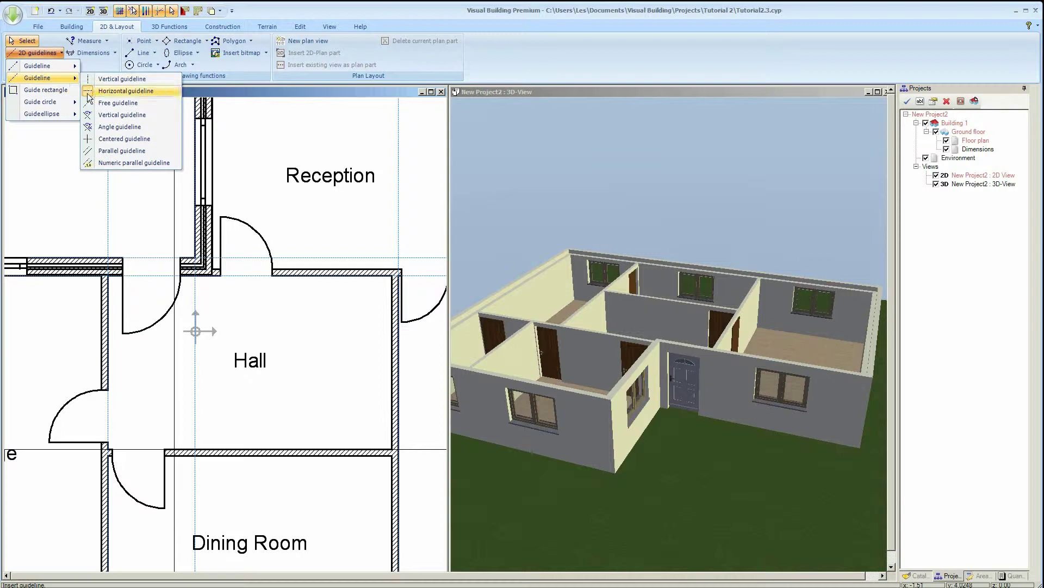
click(115, 164)
click(153, 448)
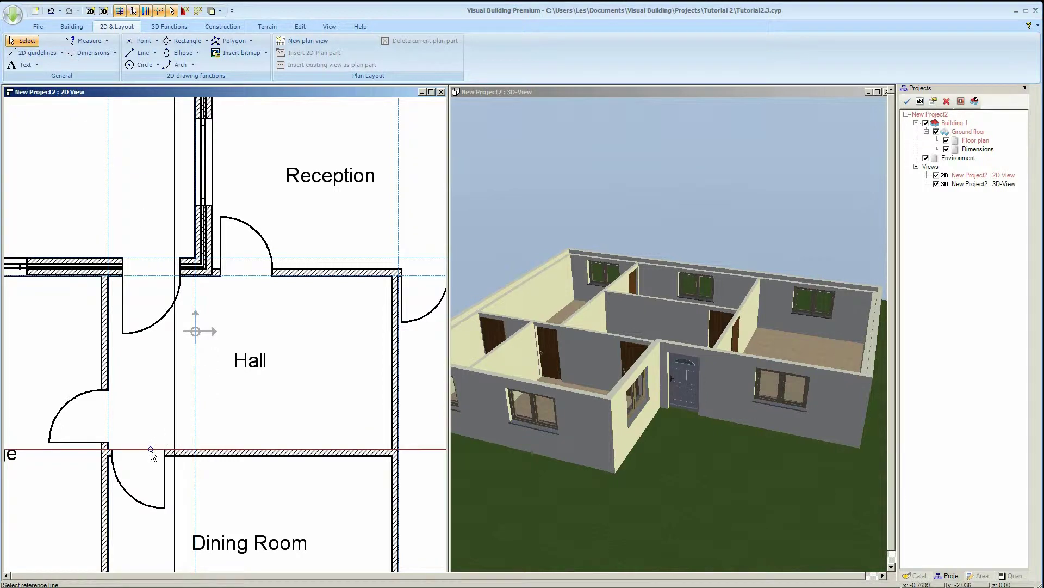
click(149, 389)
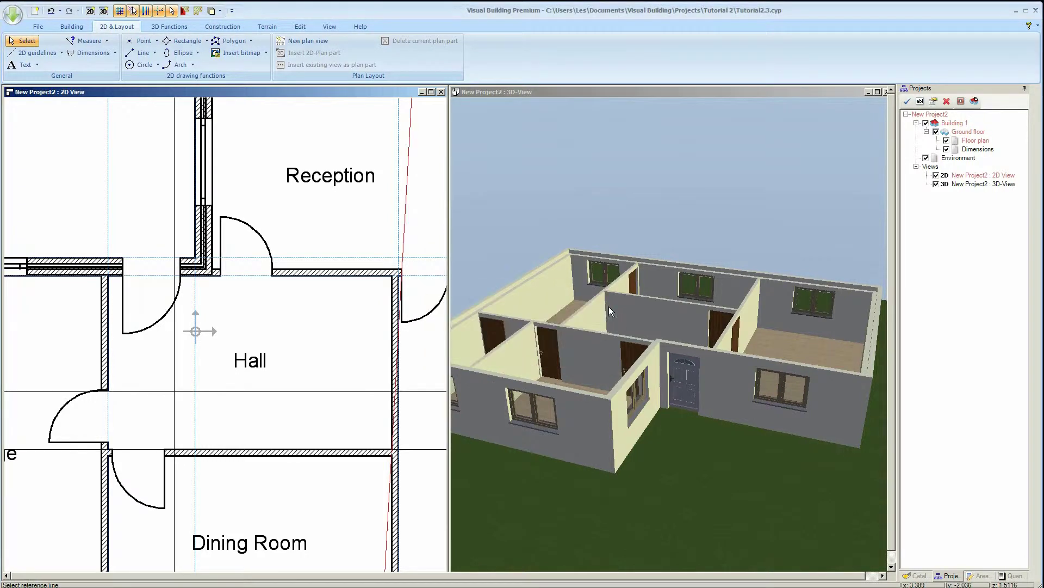
click(606, 301)
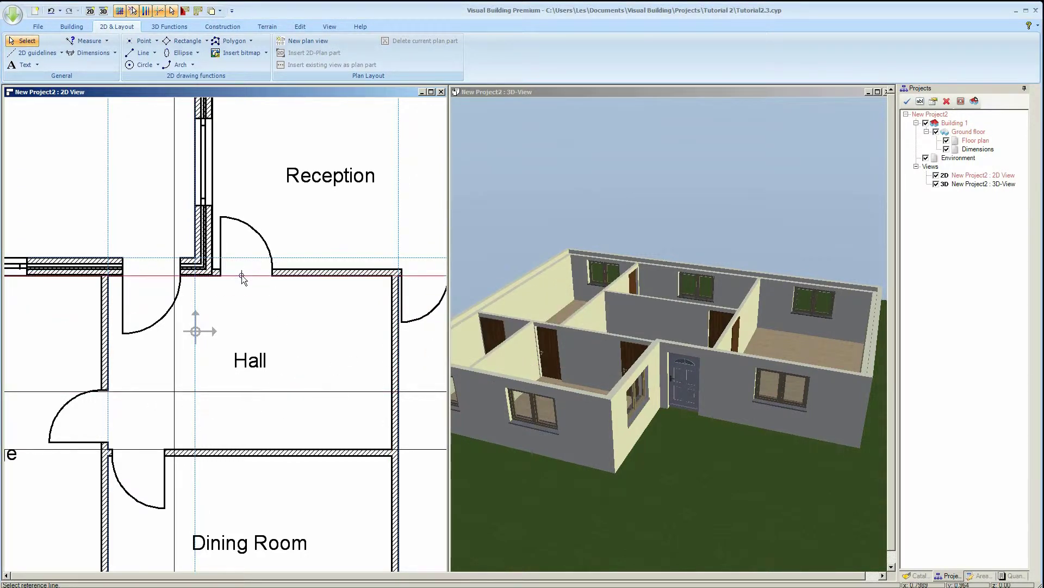
Step: Insert a numeric parallel guideline offset into the Hall, using the wall between Hall and Kitchen as reference
click(48, 53)
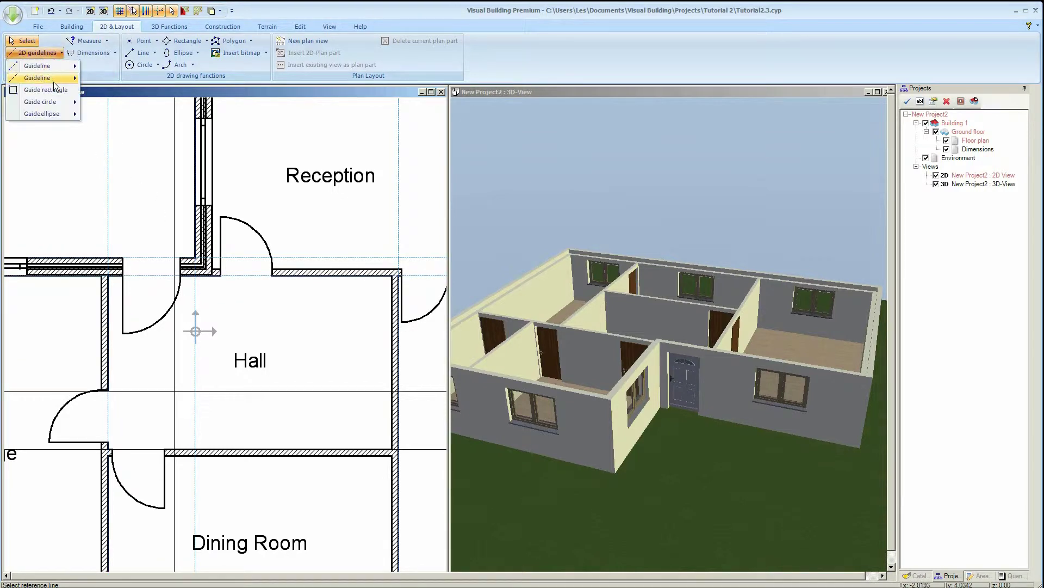
mouse_move(62, 78)
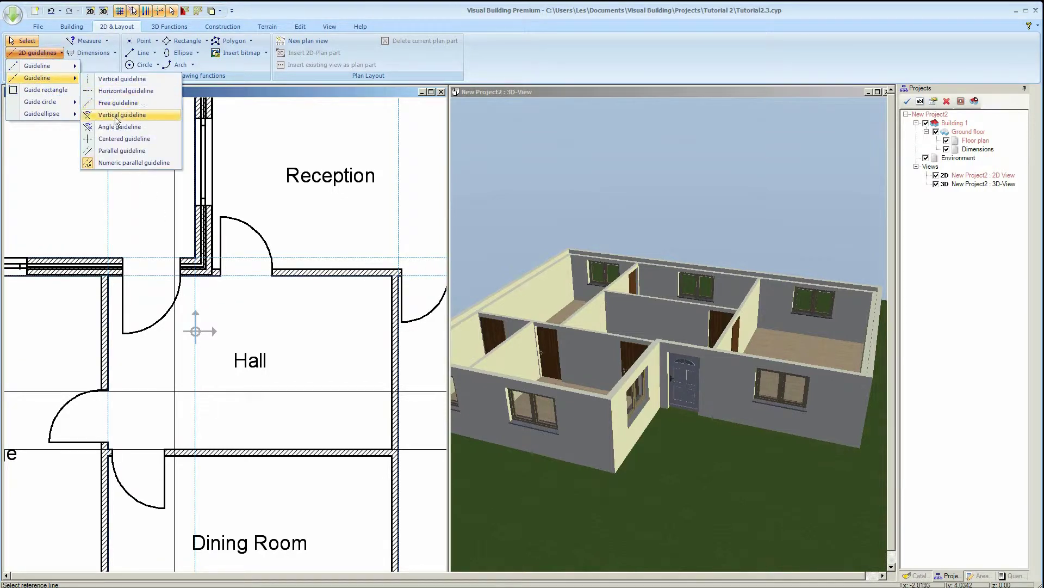
click(122, 163)
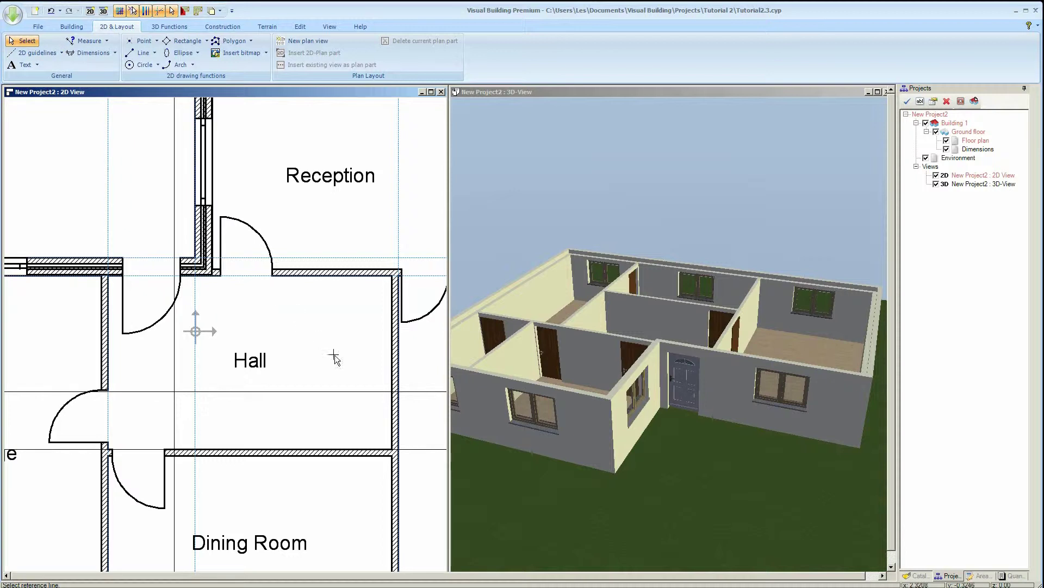
click(391, 410)
click(332, 403)
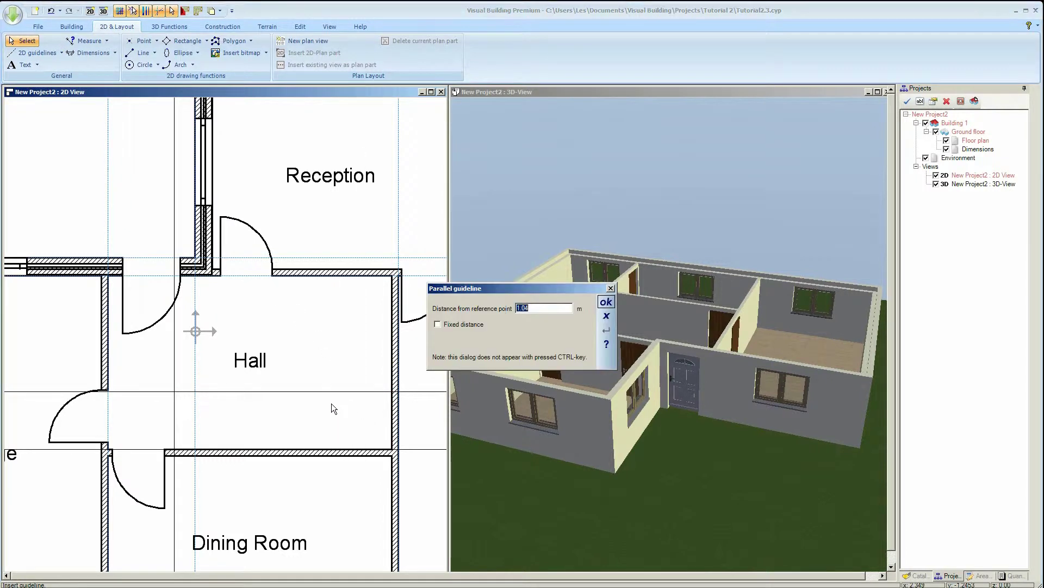
click(544, 307)
click(607, 302)
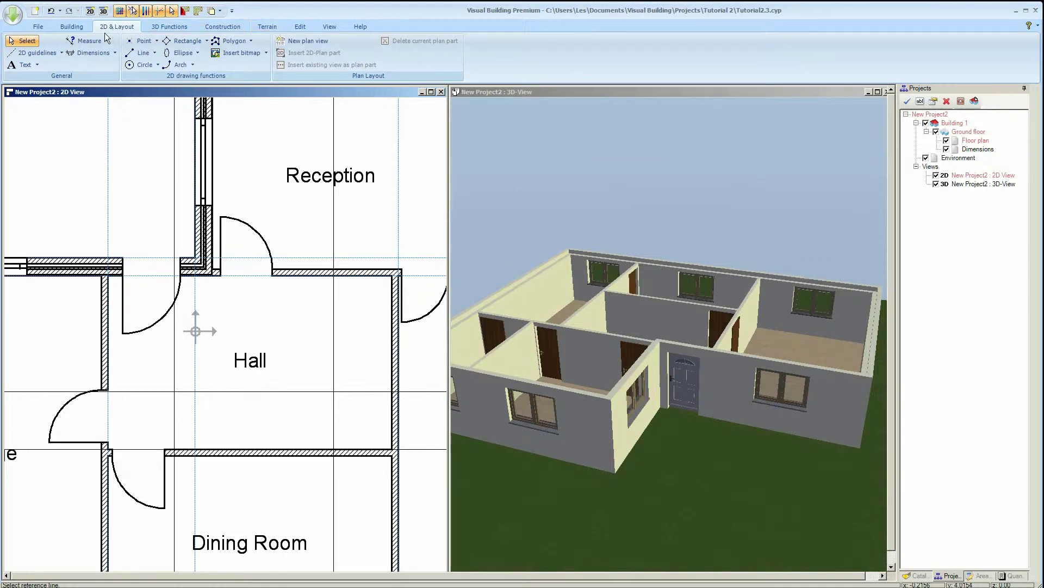
Step: Draw a straight stair about 3.4 m long in the Hall, along the Dining Room wall and ending at the Kitchen wall
click(75, 27)
click(310, 41)
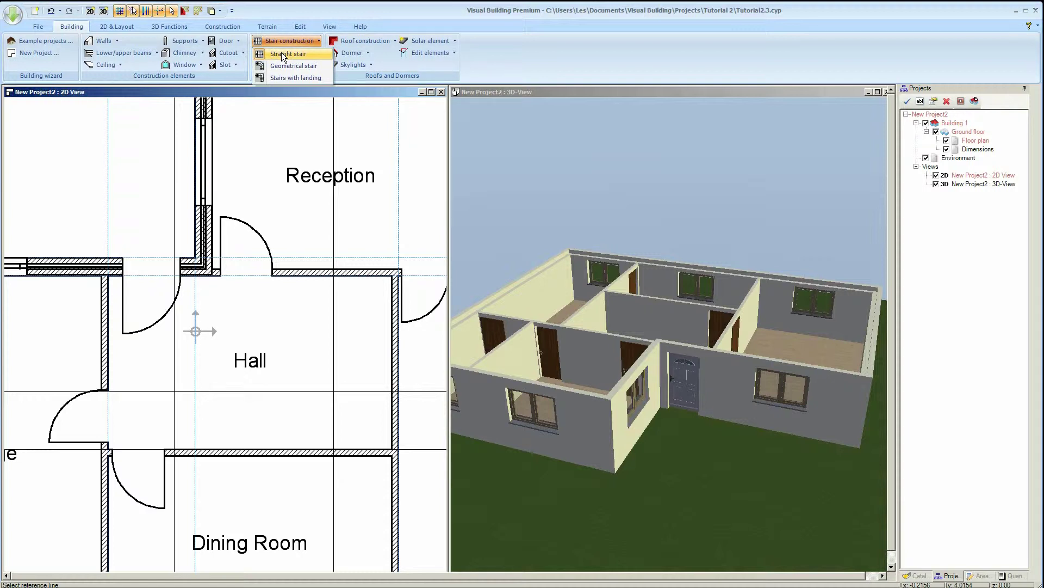
click(282, 54)
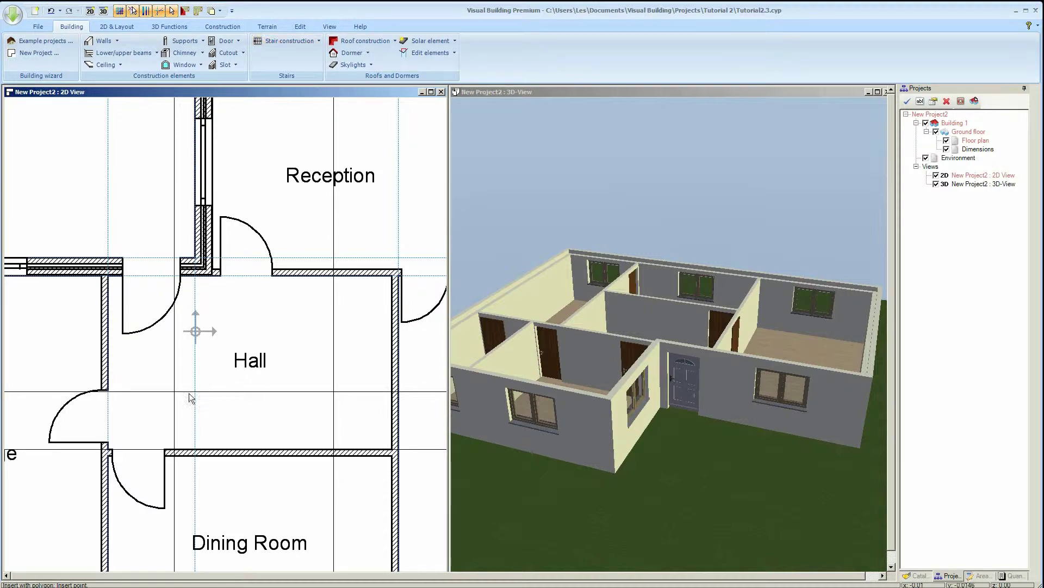
click(196, 452)
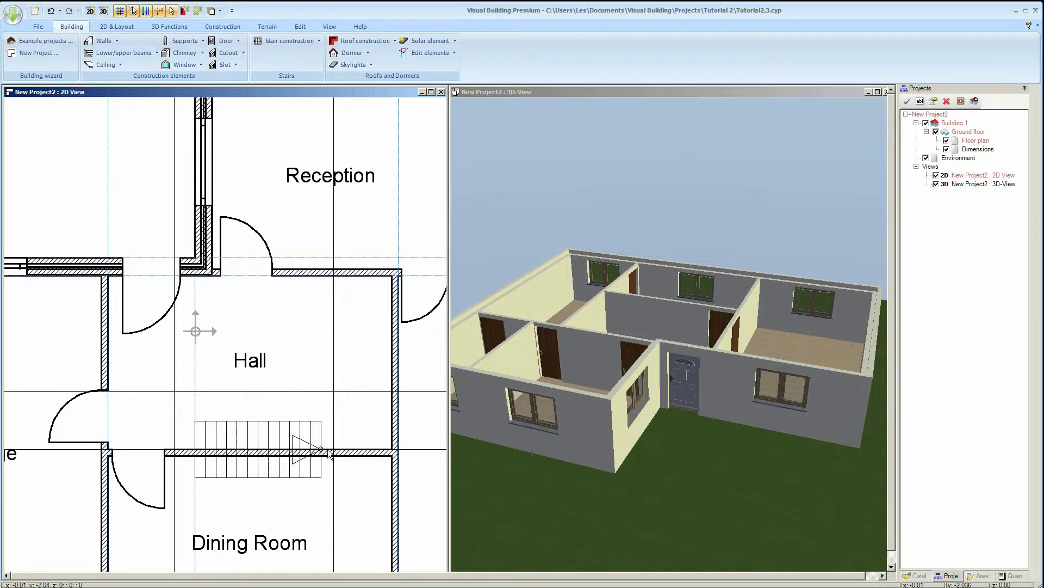
click(393, 453)
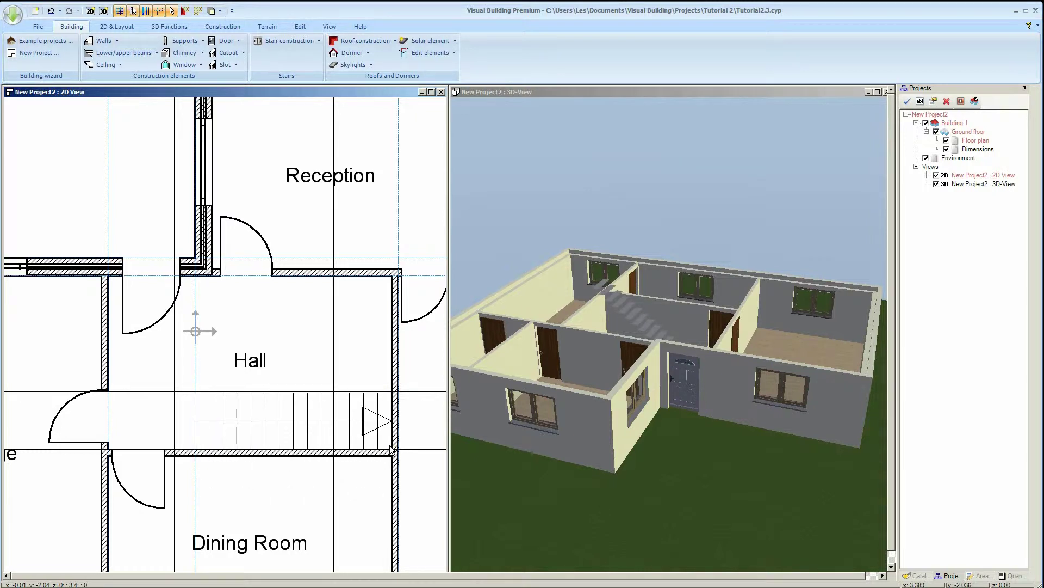
click(391, 449)
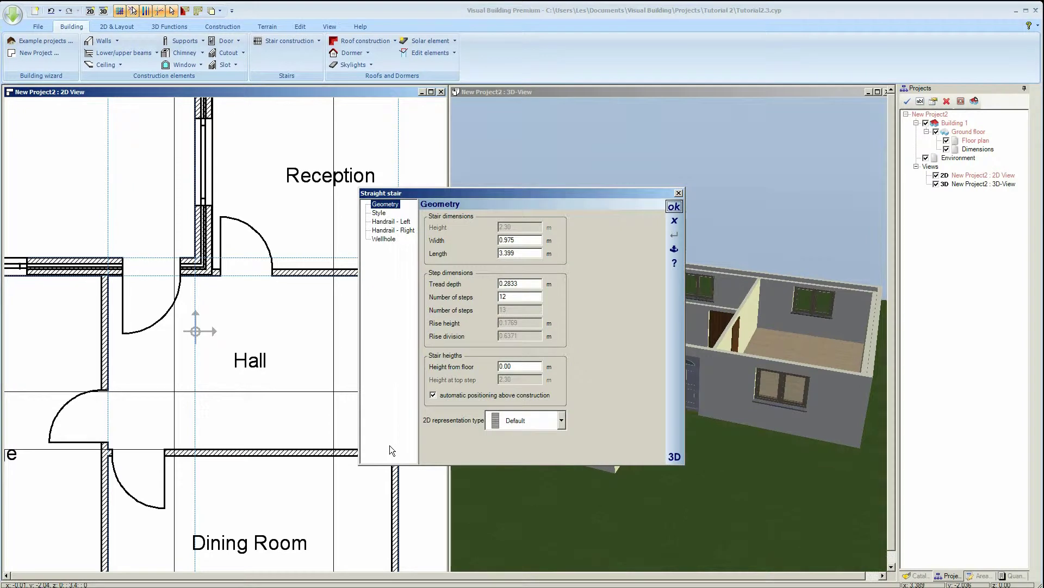
Step: Review the stair's width and length, and set its stair type to Wood stairway
click(519, 240)
click(512, 253)
click(379, 212)
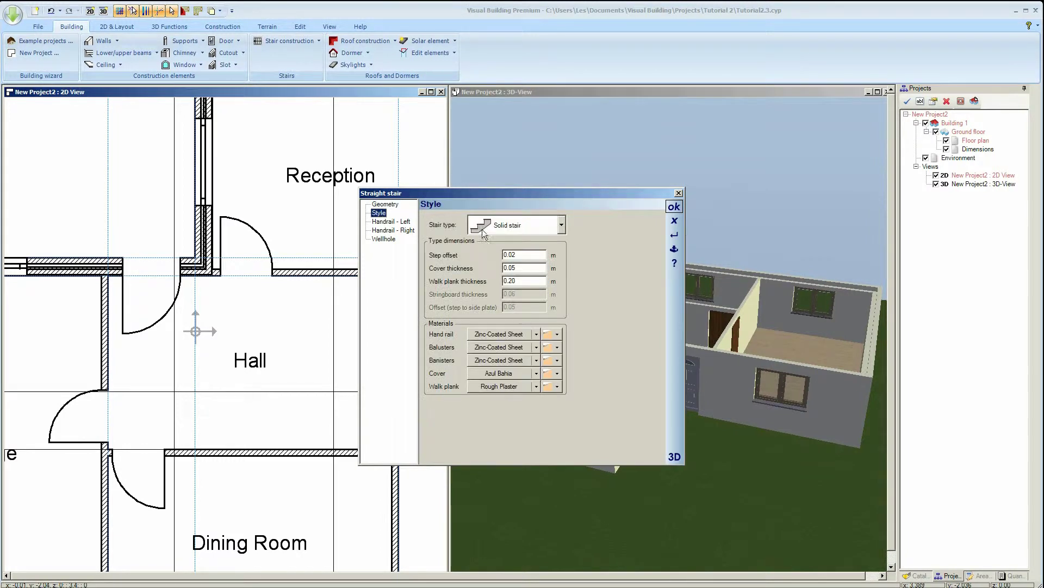
click(561, 225)
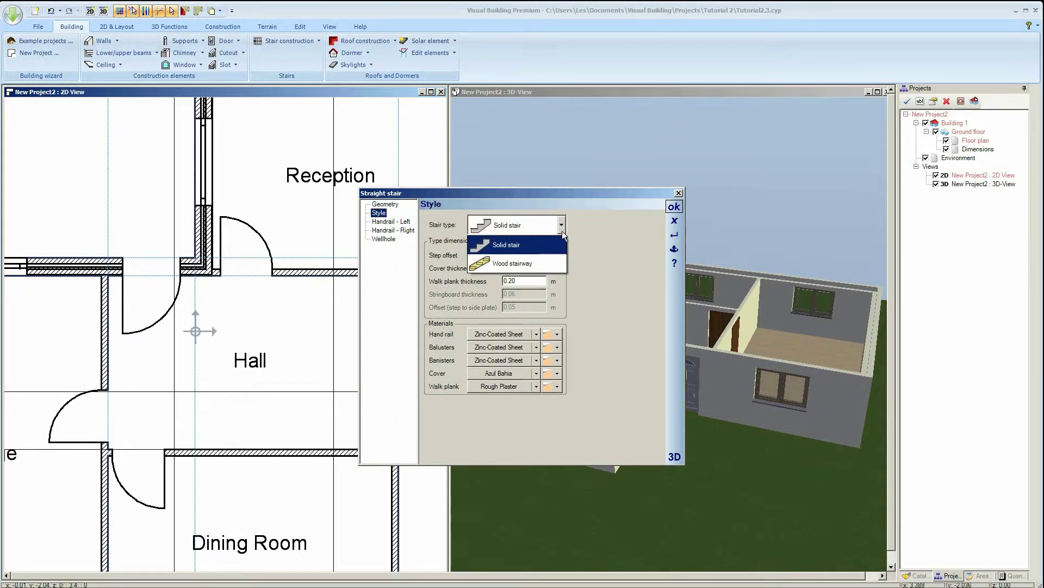
click(546, 264)
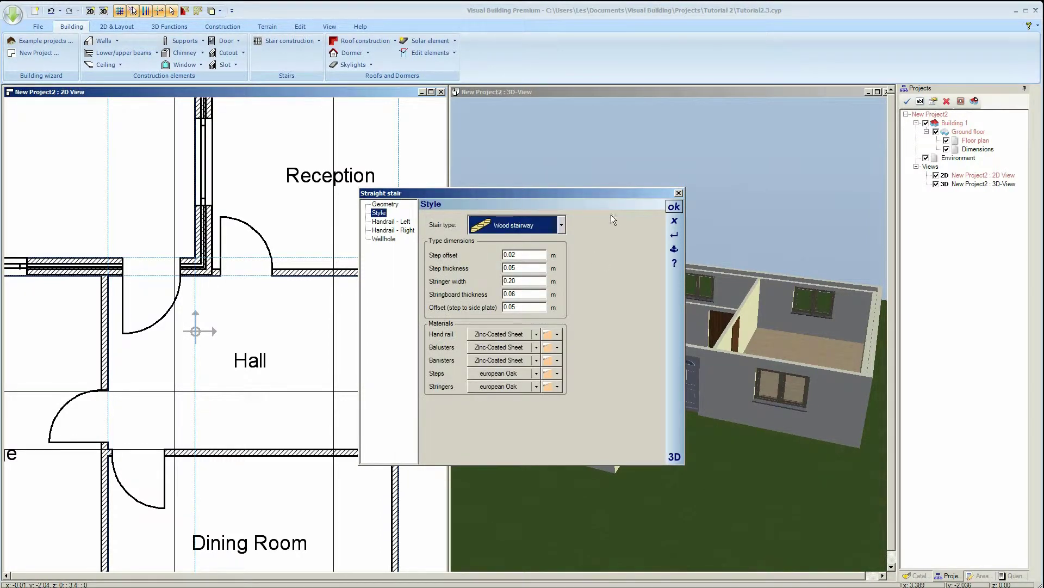
Step: Check the wood stair in an enlarged 3D preview and insert it into the building
click(676, 456)
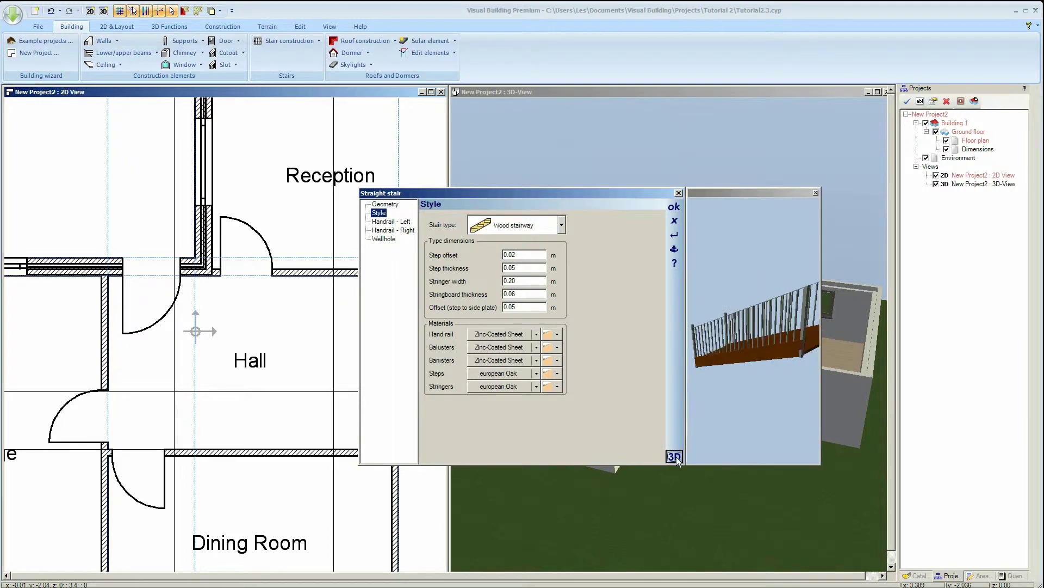
drag(769, 422, 732, 396)
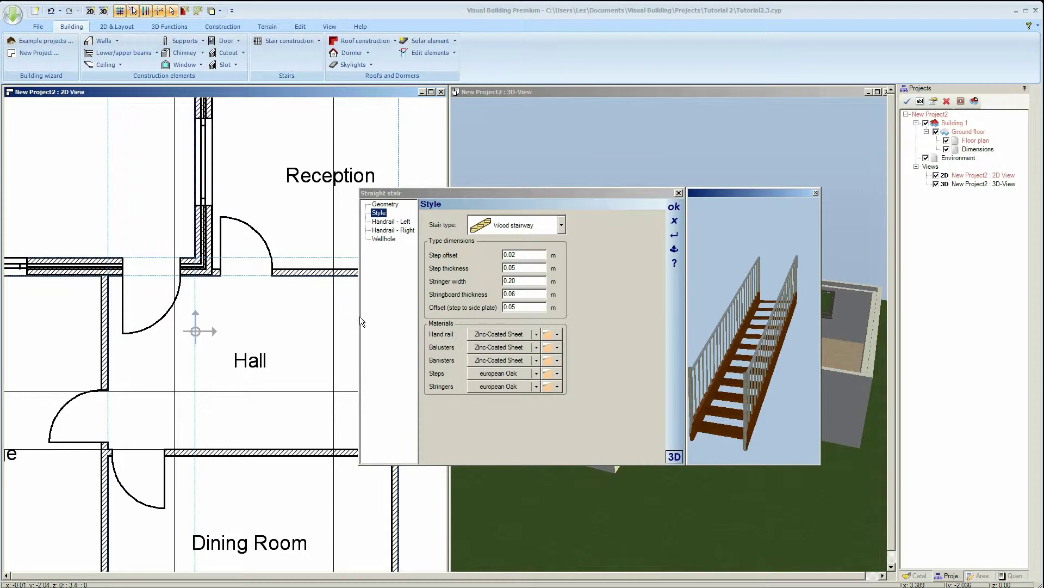
drag(820, 325, 876, 327)
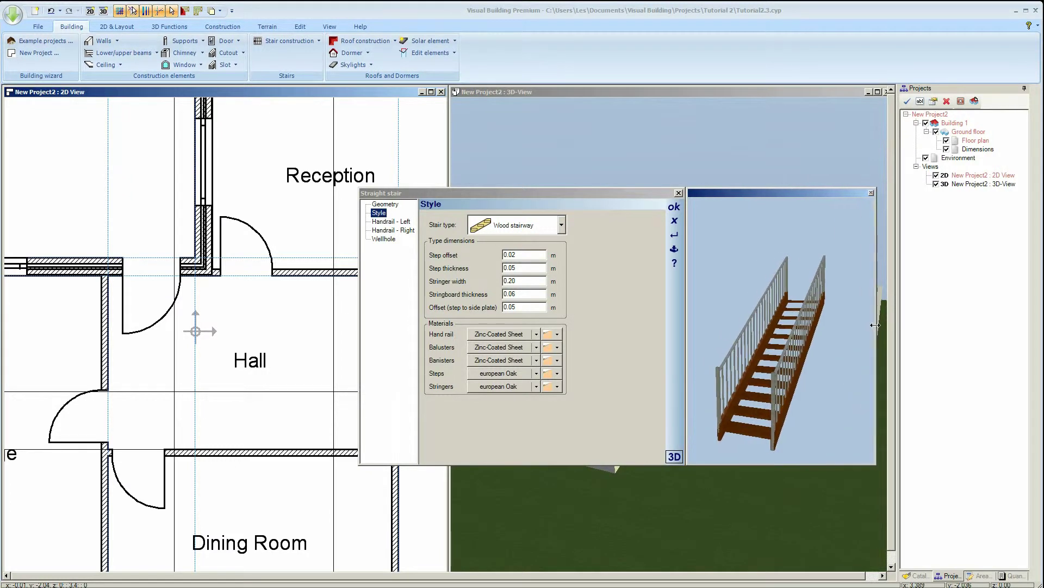
drag(806, 360, 799, 370)
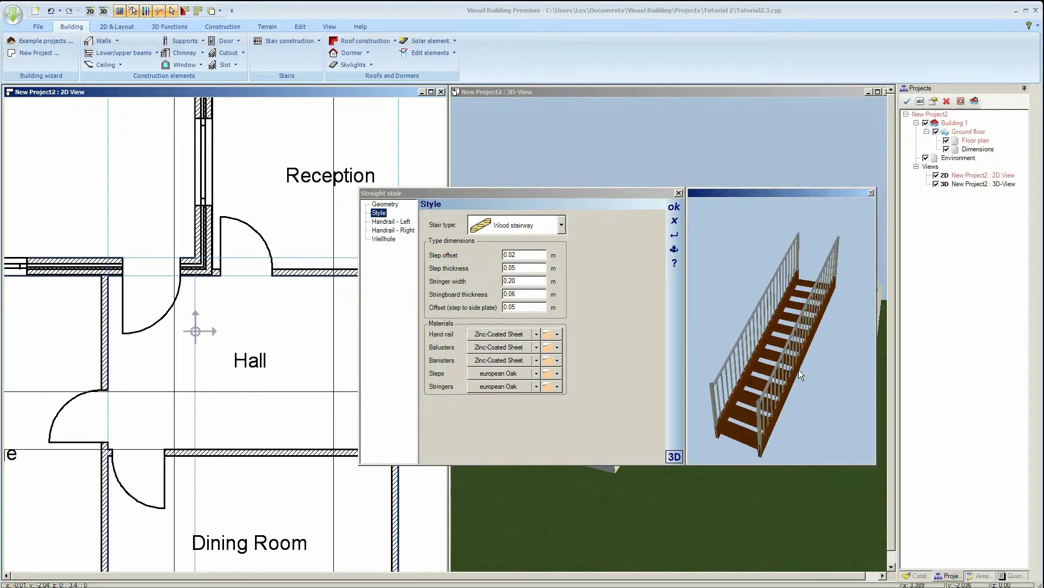
click(403, 223)
click(674, 206)
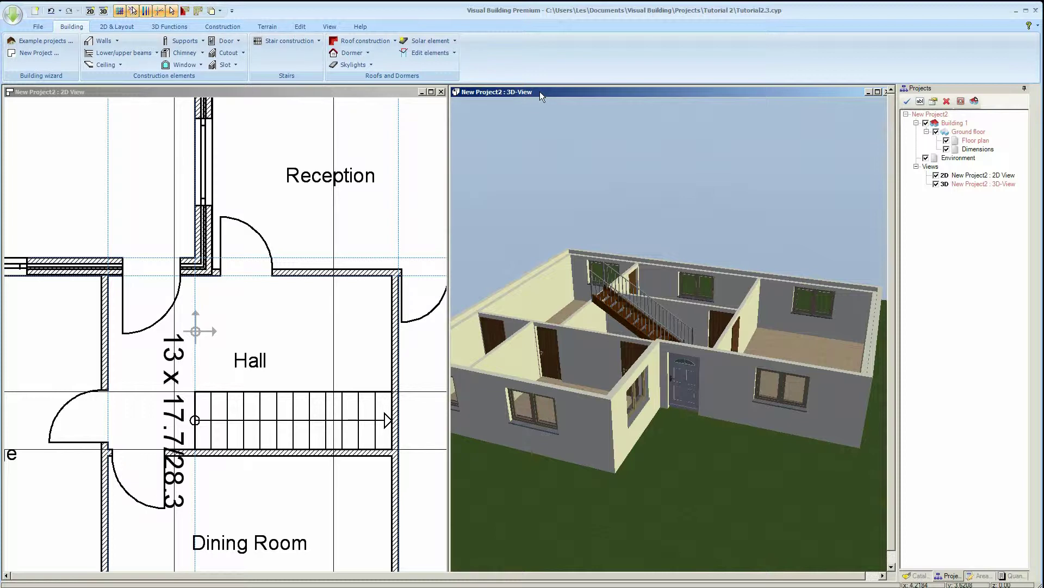
drag(659, 201, 703, 220)
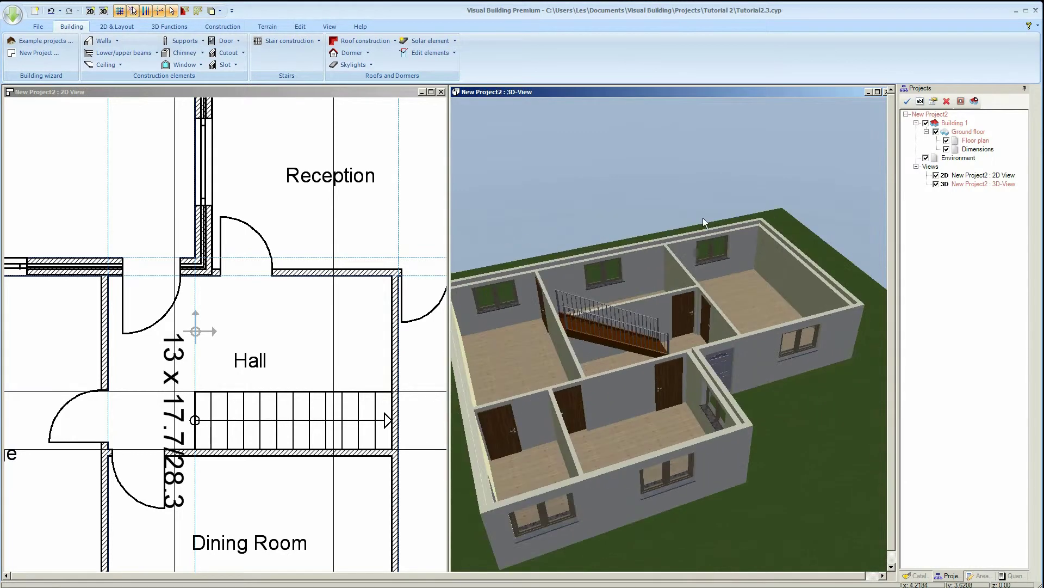
drag(643, 194, 617, 201)
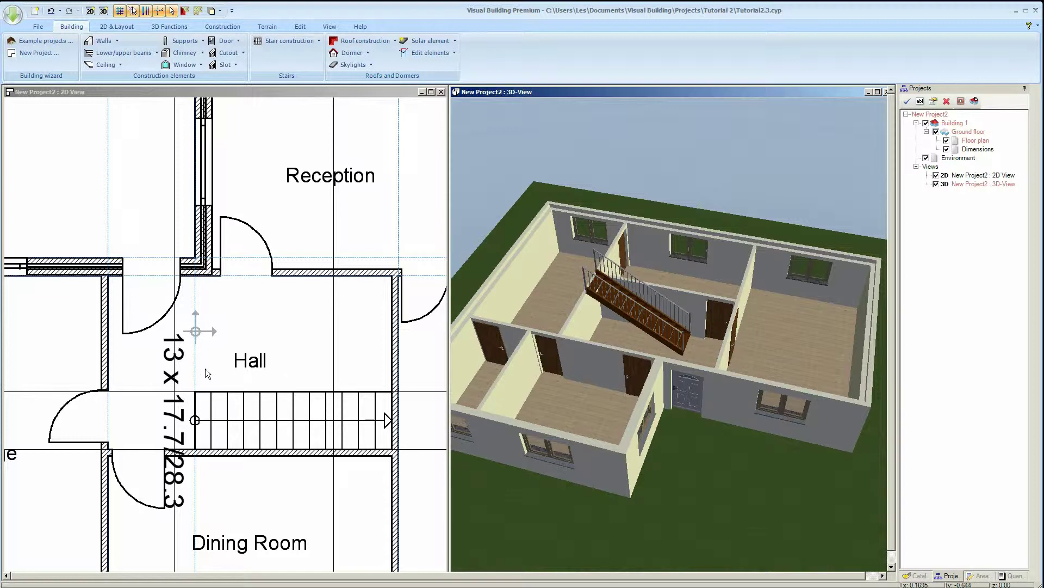
Step: Hide the stair labelling in the 2D view by turning off the Stair labeling category in the visibility settings
click(184, 319)
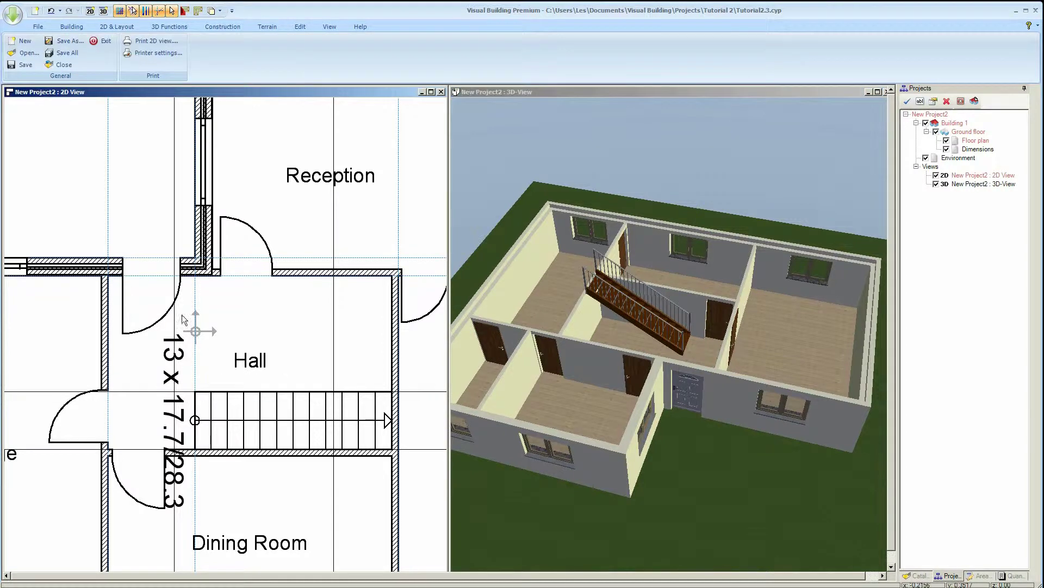
click(176, 348)
right_click(148, 243)
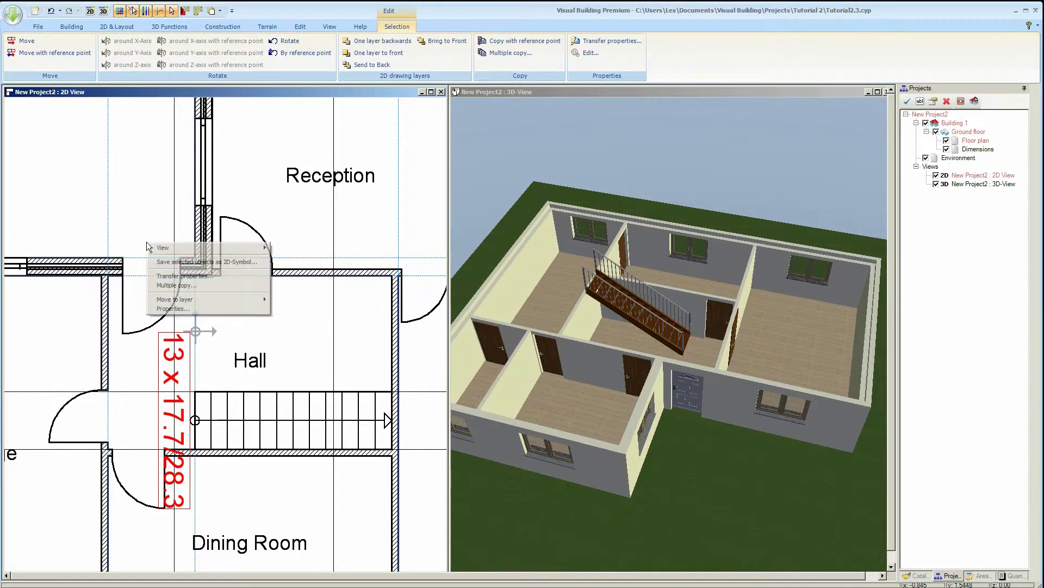
mouse_move(164, 250)
click(291, 247)
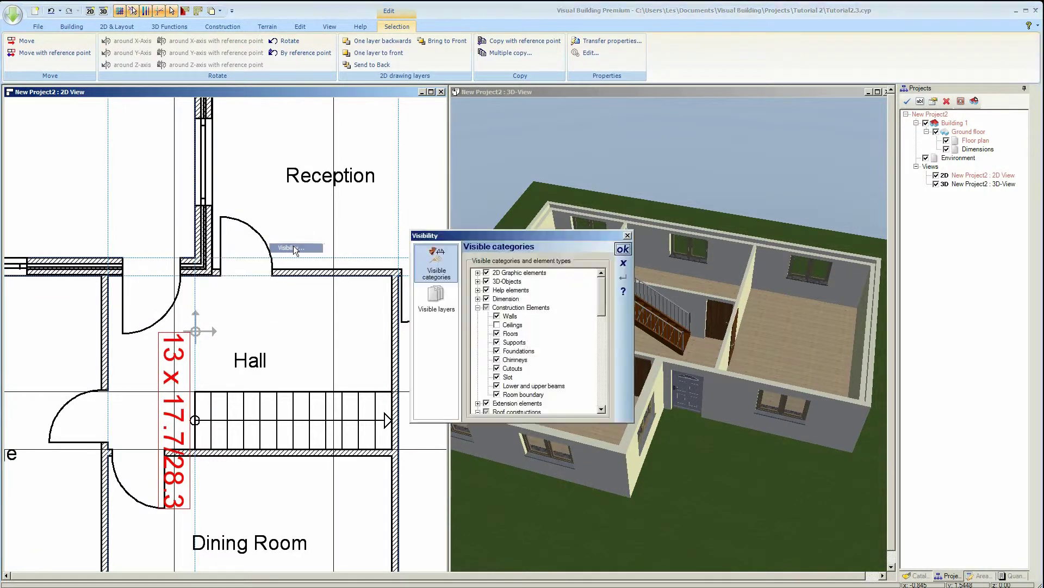
drag(598, 310, 601, 402)
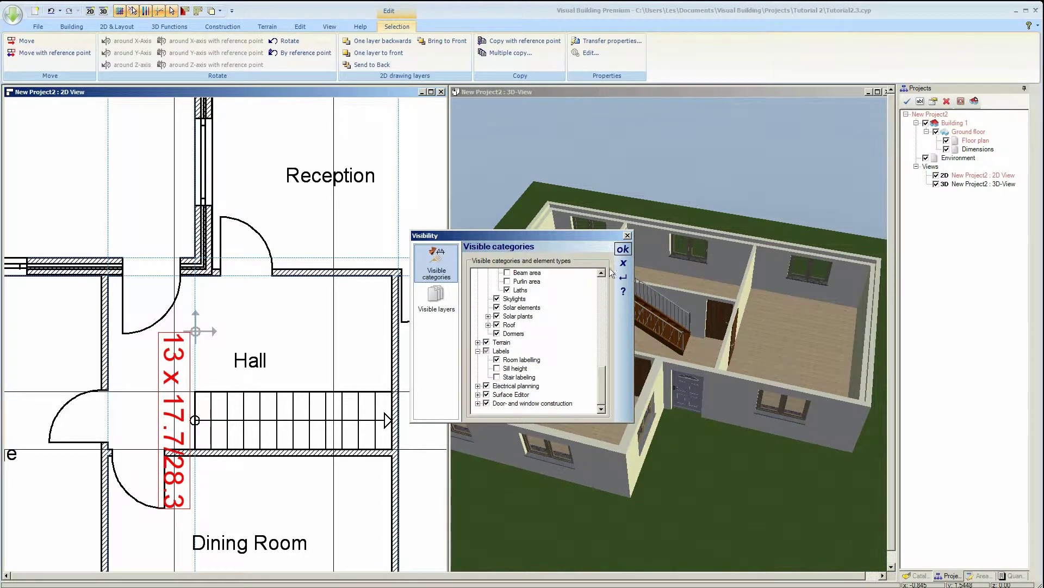
click(623, 249)
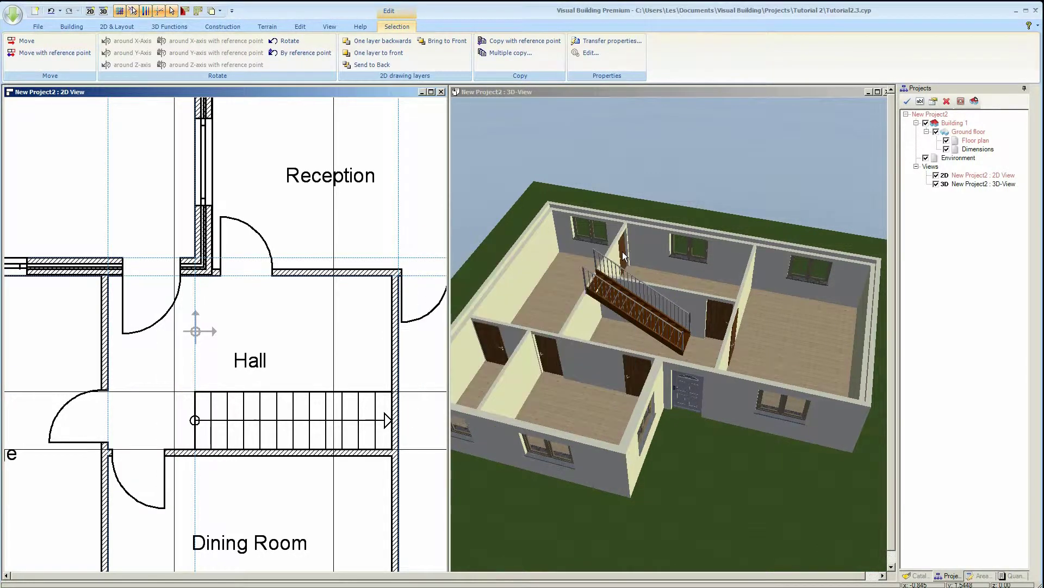
Step: Undo the insertion of the straight wood stair in the Hall
click(335, 336)
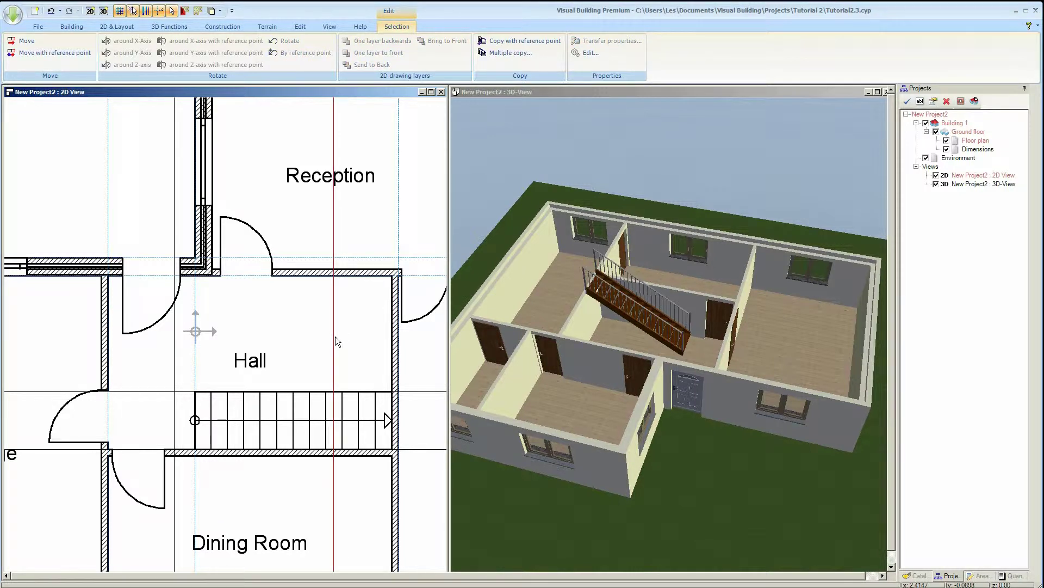
key(ctrl+z)
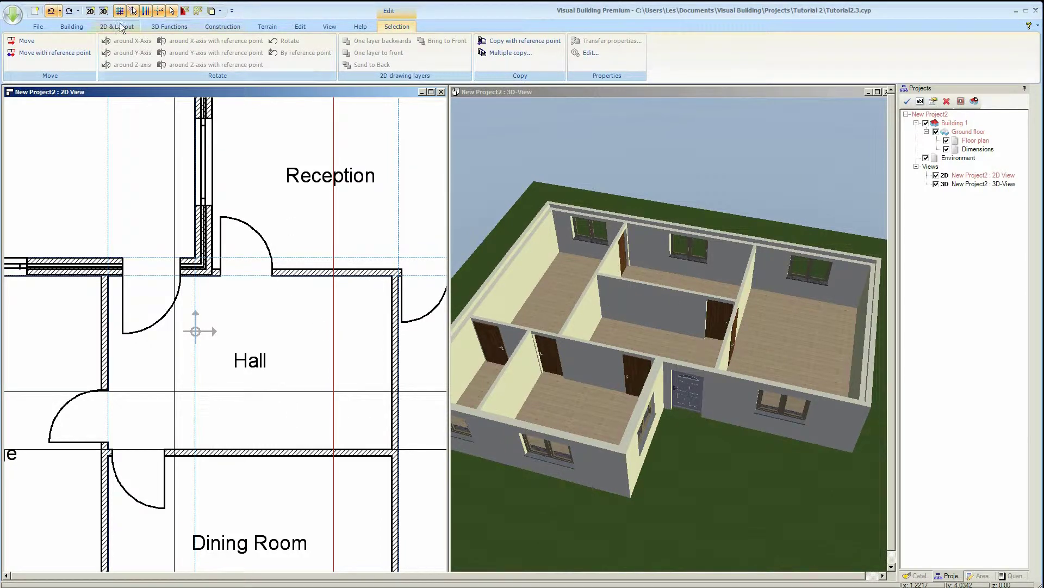
Step: Draw a geometrical stair about 4.8 m long in the Hall, along the Dining Room wall and turning 90 degrees along the Kitchen wall
click(75, 27)
click(282, 42)
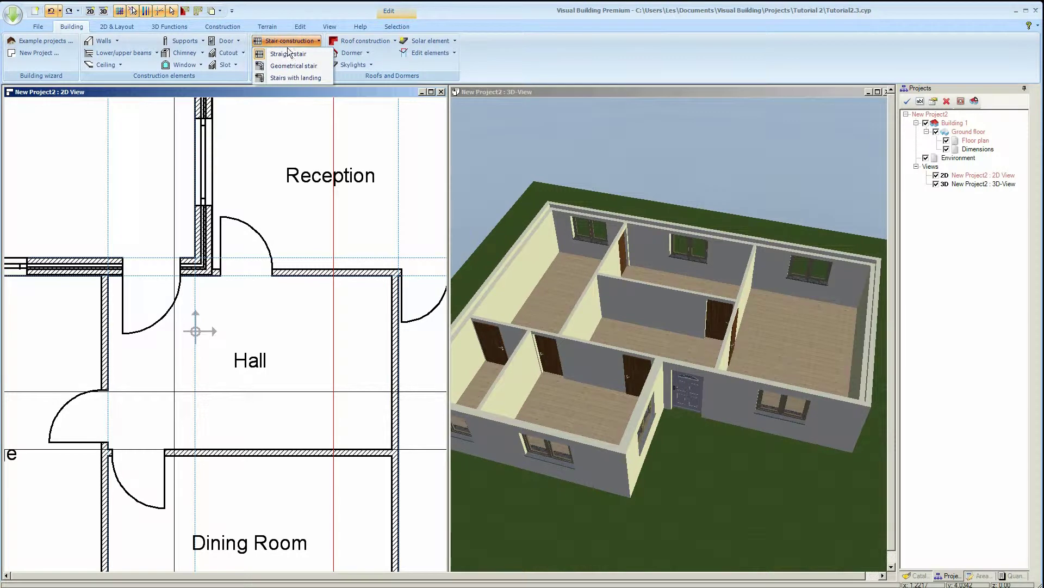
click(297, 66)
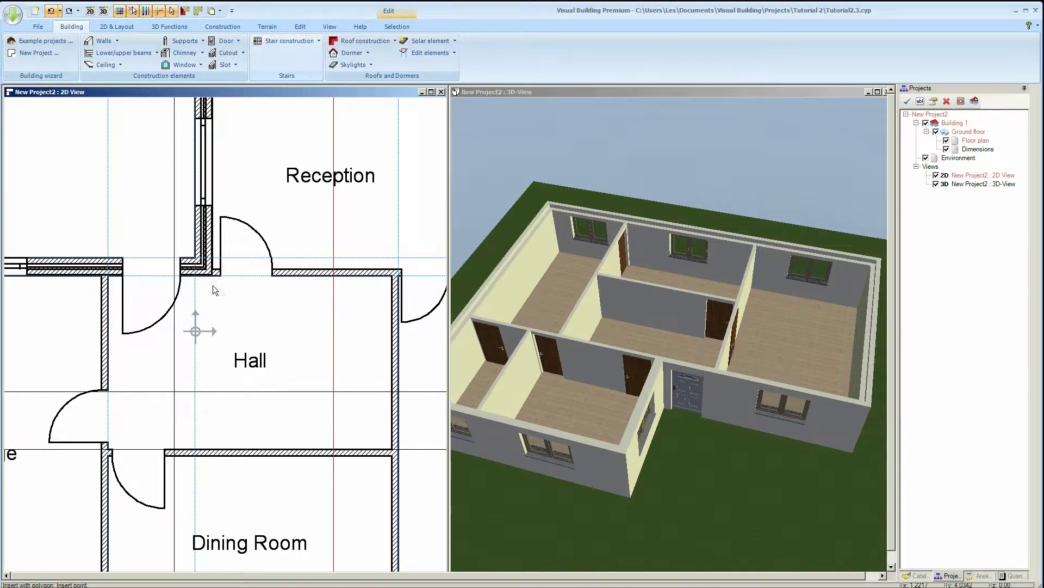
click(174, 449)
click(334, 451)
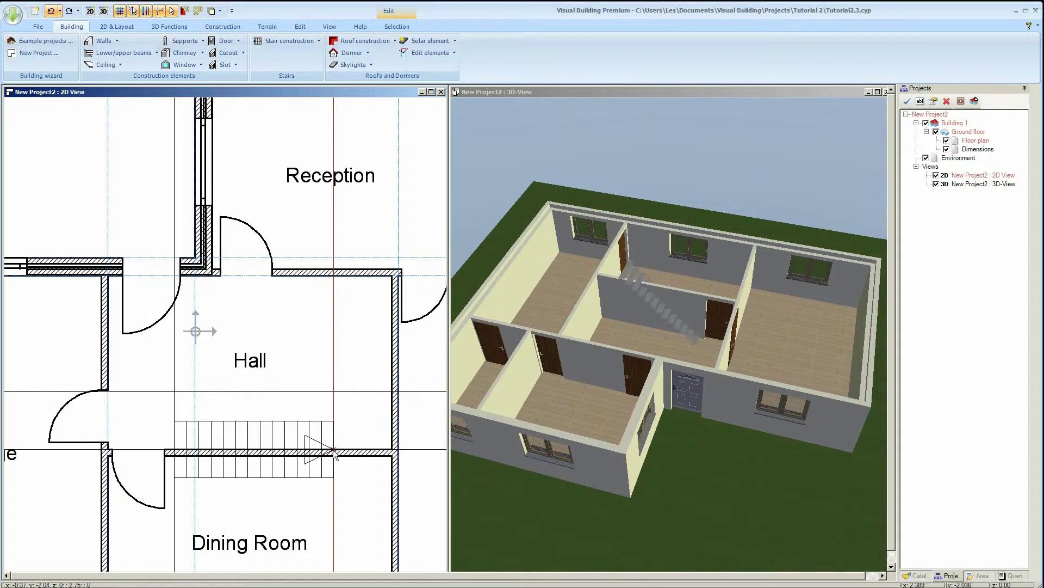
key(Escape)
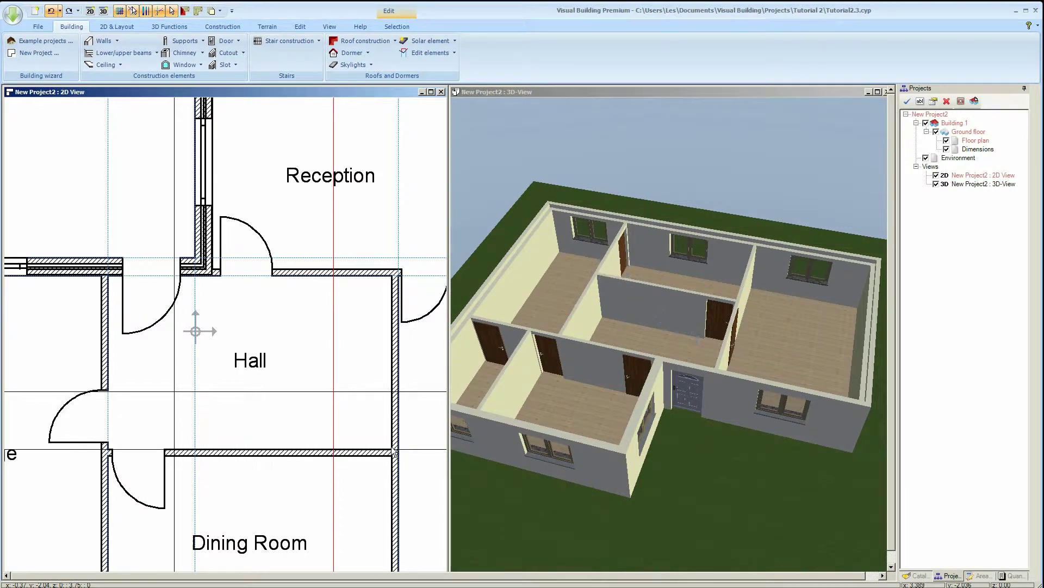
click(393, 451)
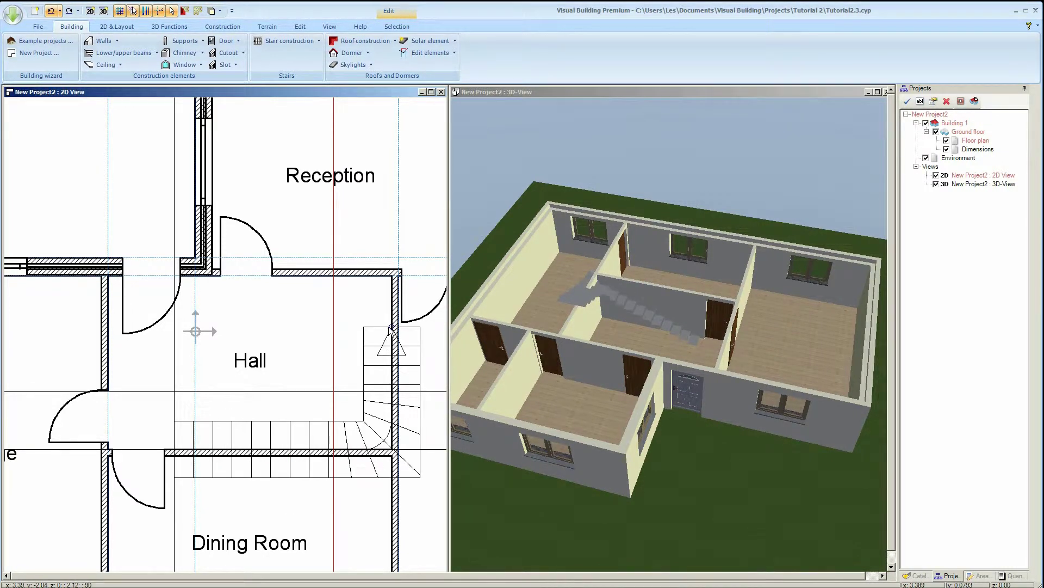
key(Escape)
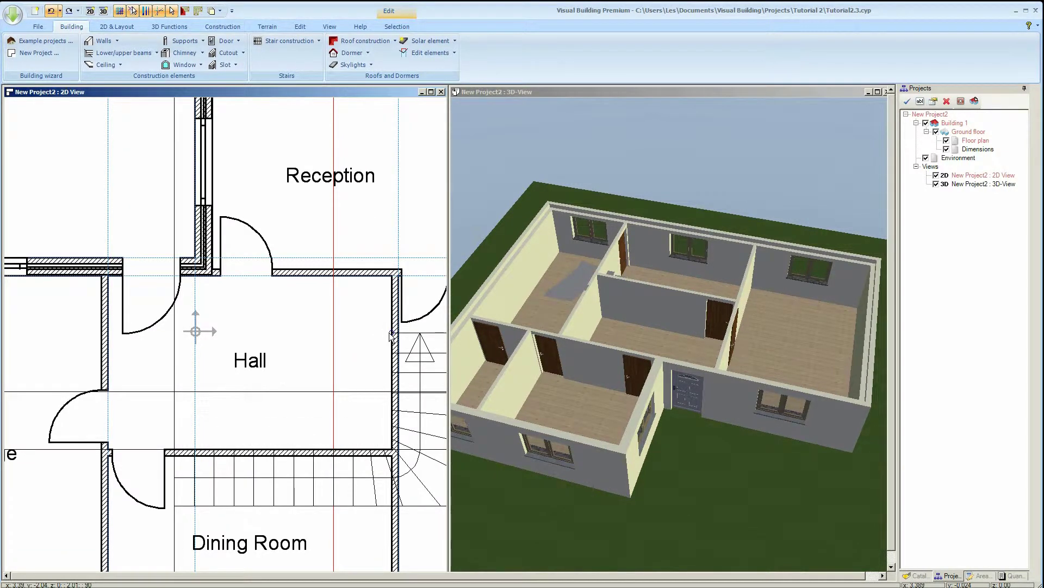
key(ctrl+z)
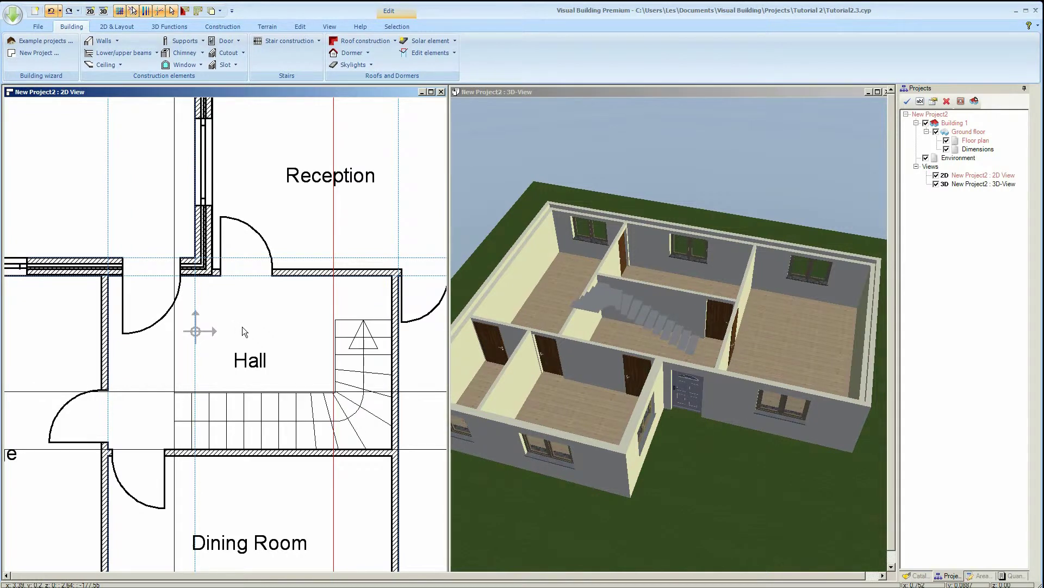
click(334, 322)
right_click(346, 335)
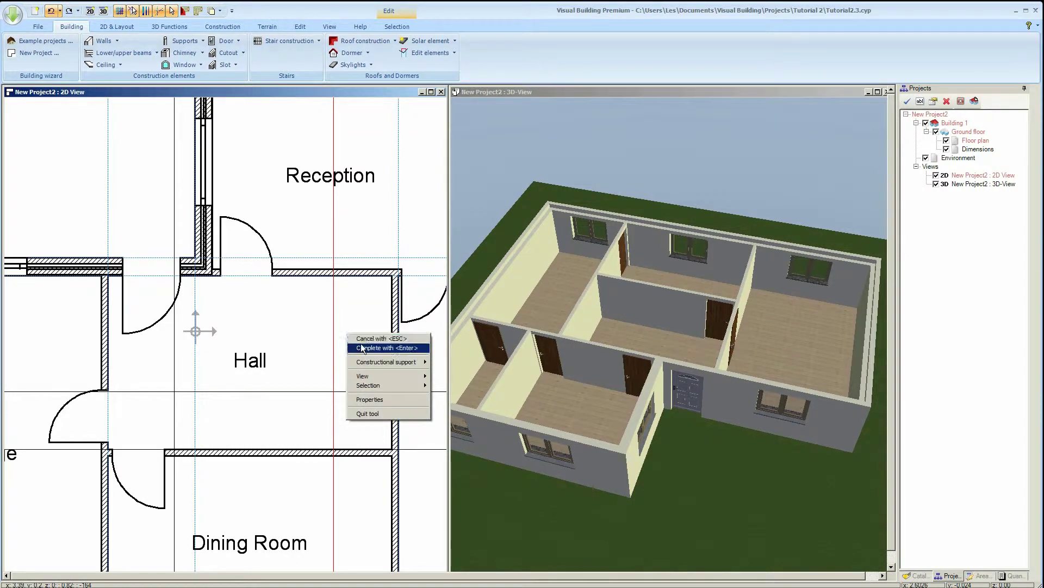
click(361, 344)
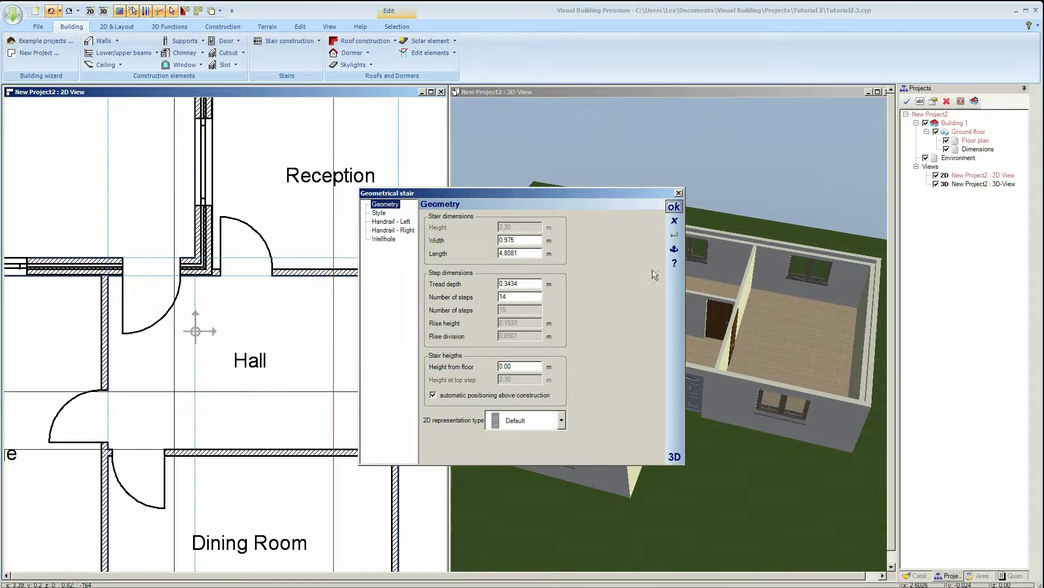
Step: Preview the geometrical stair in 3D, set its stair type to Wood stairway and insert it into the building
click(674, 456)
drag(756, 438, 629, 399)
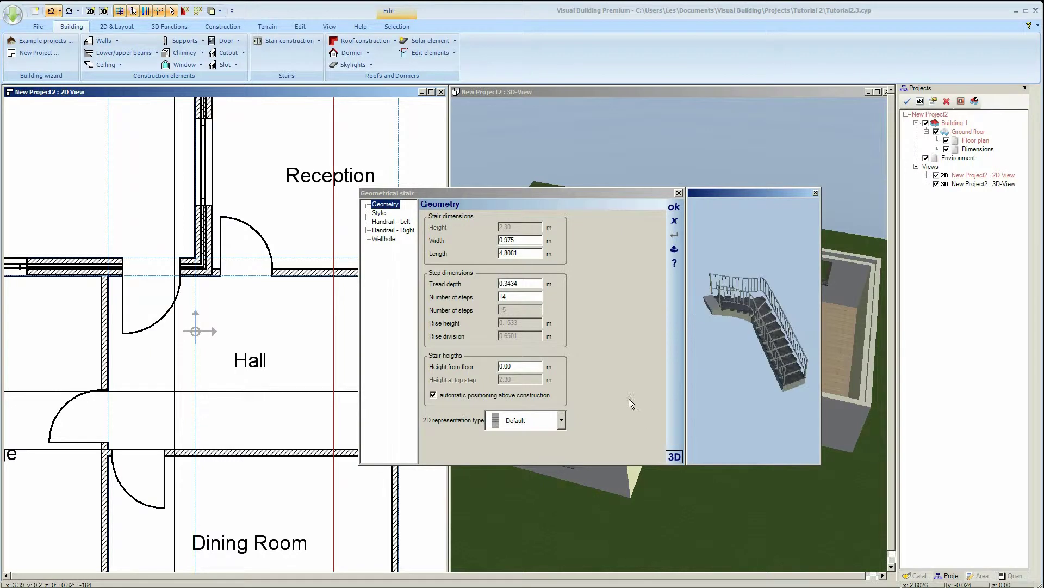
click(386, 216)
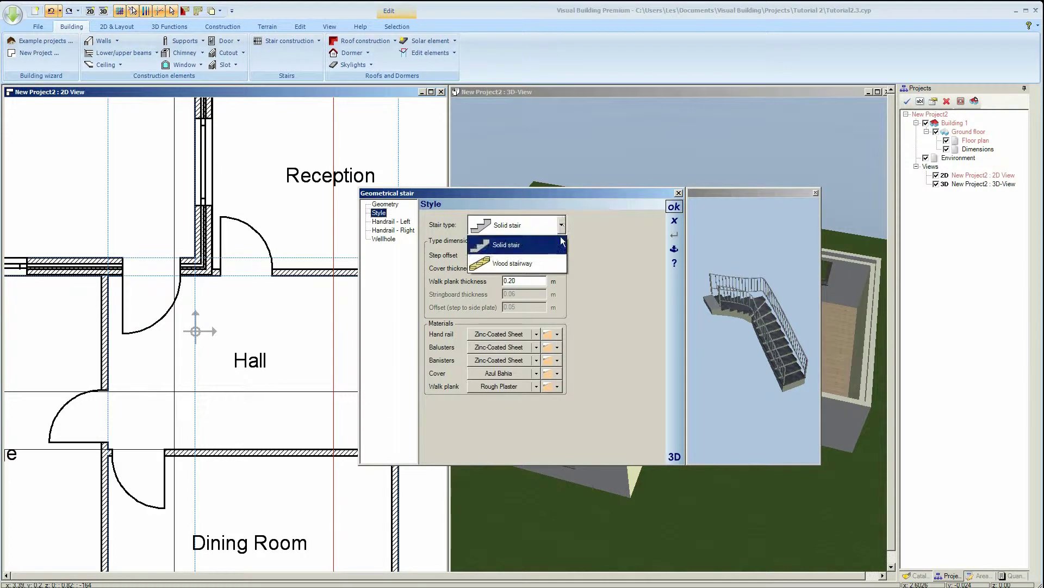
click(546, 264)
drag(763, 325, 735, 377)
click(674, 207)
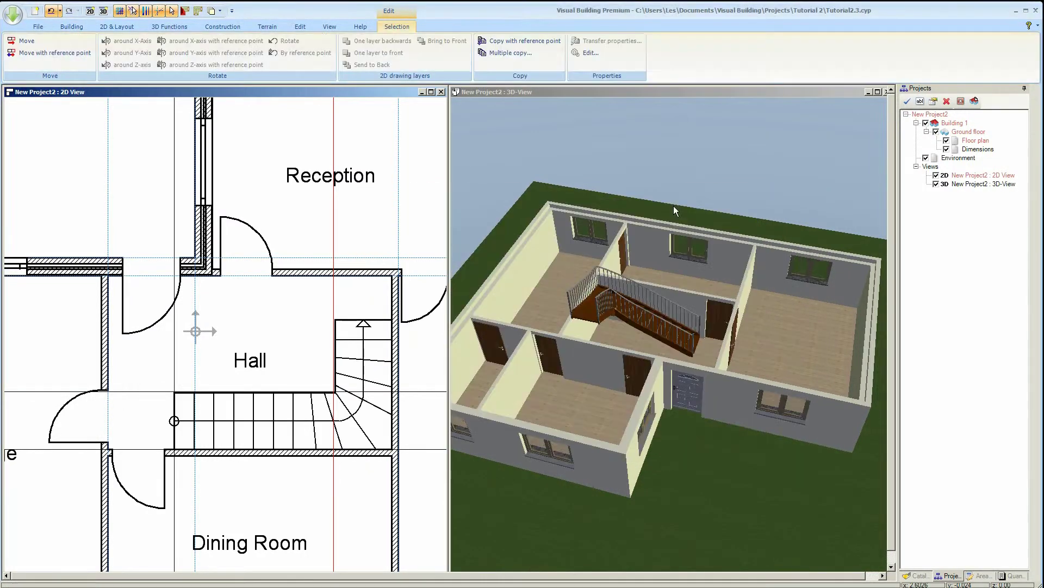
Step: Inspect the geometrical stair up close from another angle in the 3D view and undo its insertion
click(704, 179)
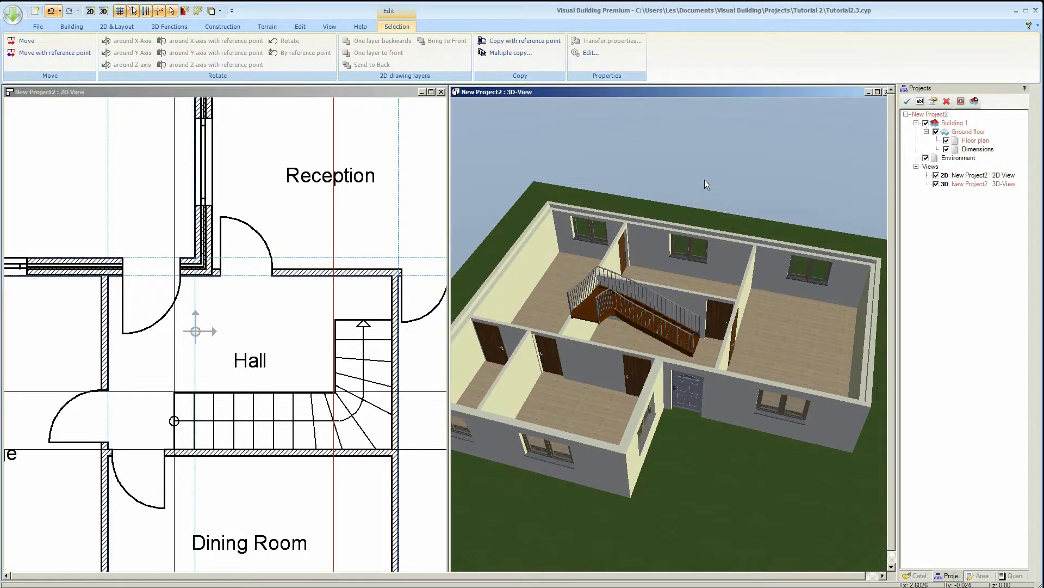
drag(745, 183, 519, 145)
scroll(532, 149, up, 10)
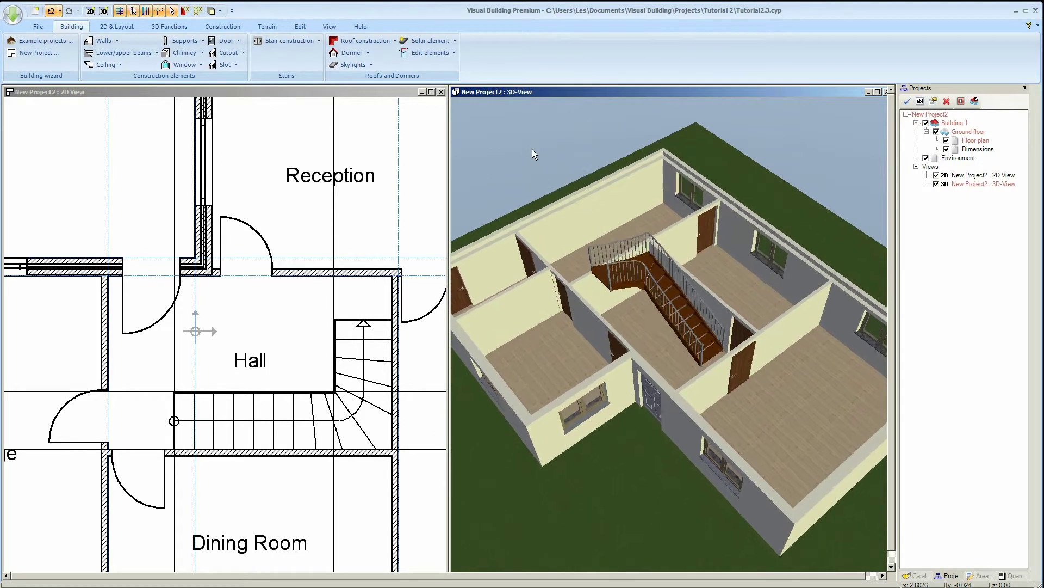
drag(634, 272, 601, 272)
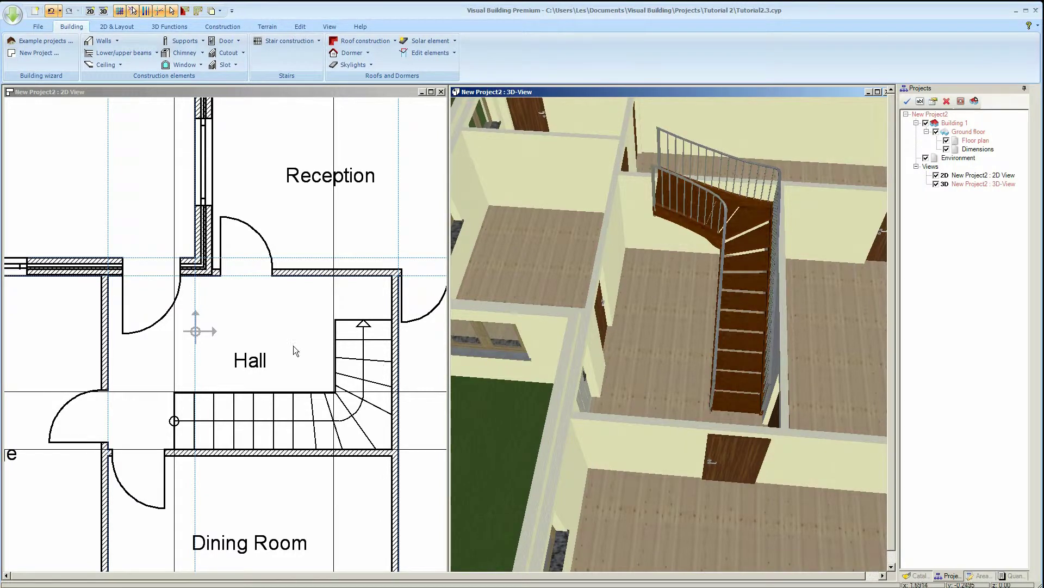
click(174, 205)
key(ctrl+z)
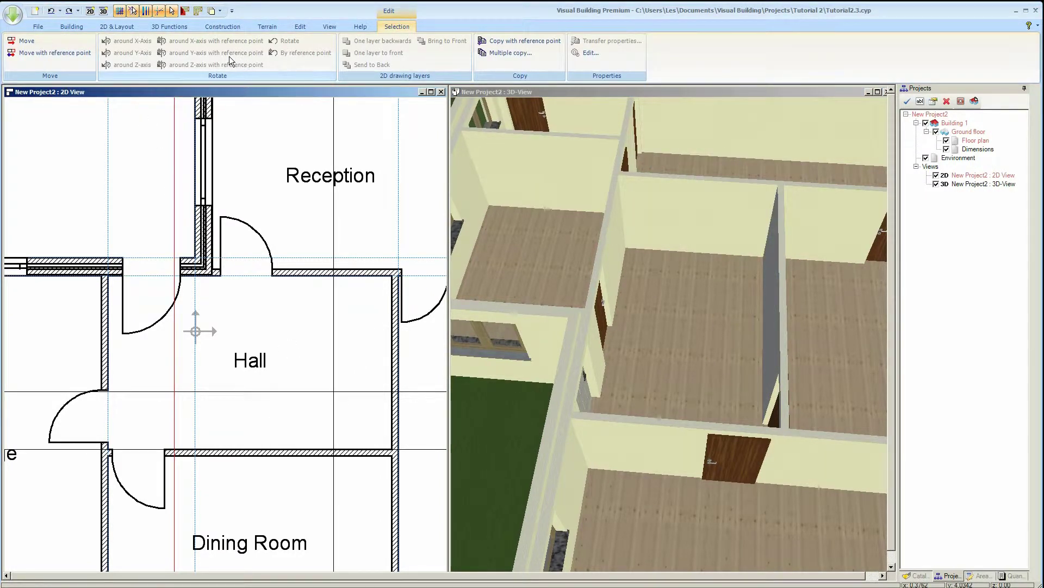
Step: Insert stairs with landing about 5.57 m long, along the Dining Room wall and turning along the Kitchen wall to the Reception wall
click(79, 26)
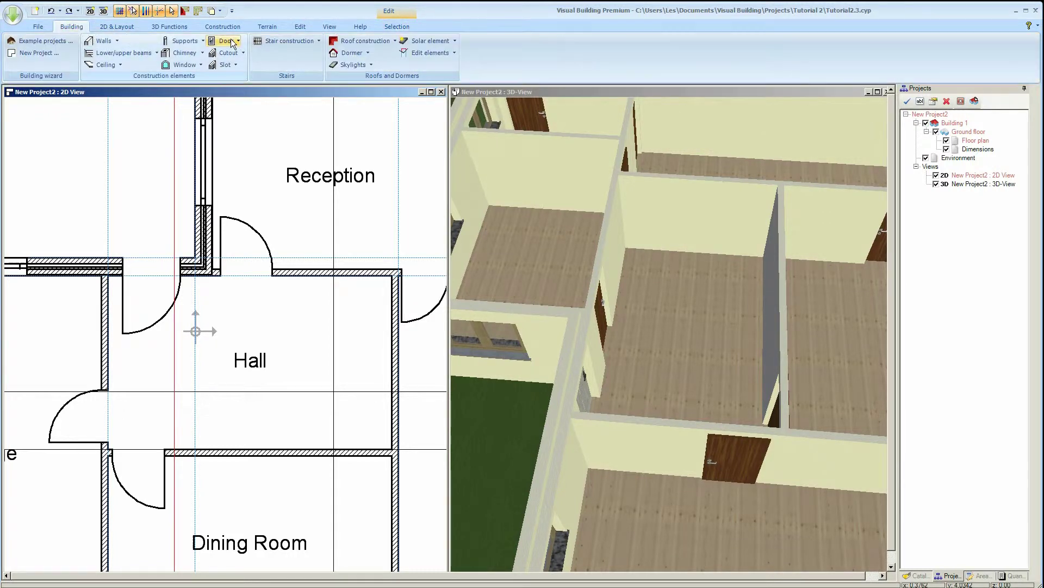
click(284, 41)
click(294, 77)
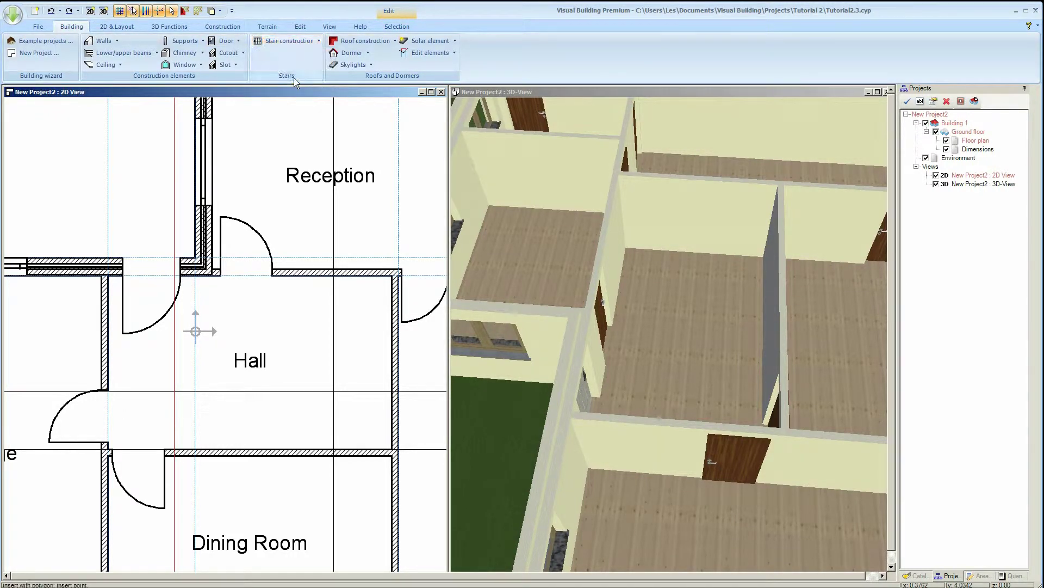
click(176, 449)
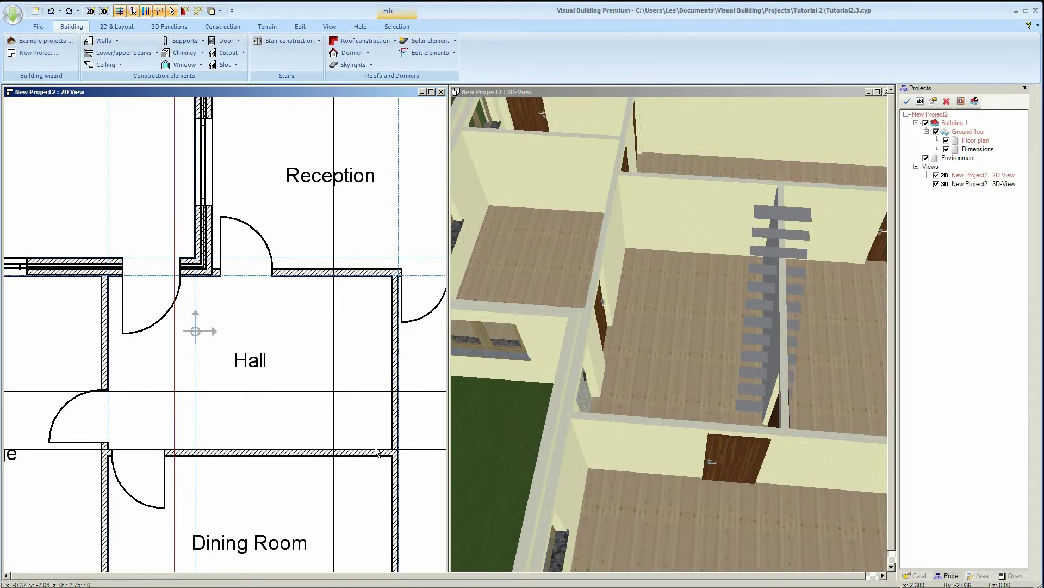
click(393, 450)
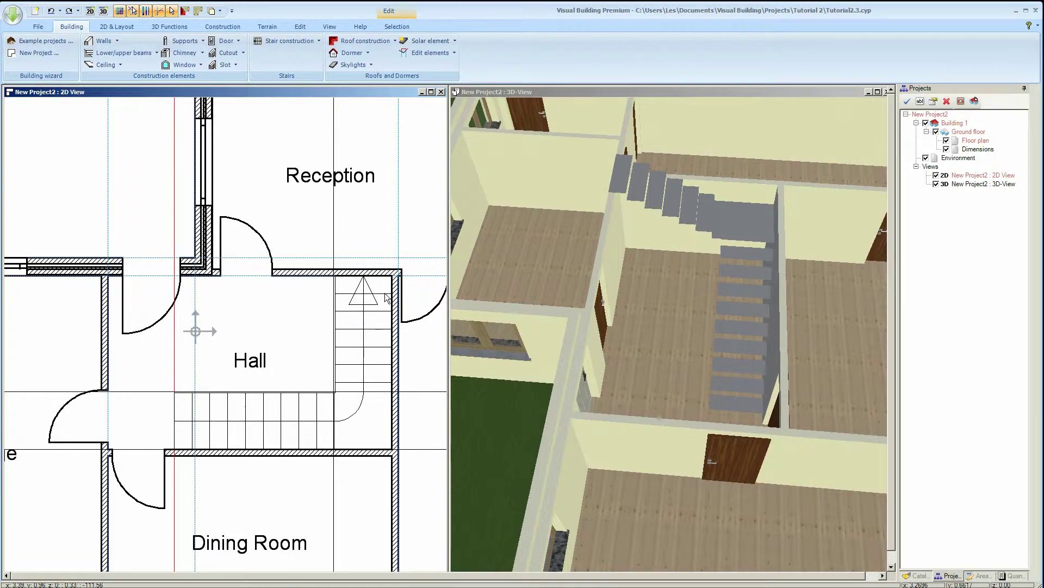
right_click(386, 297)
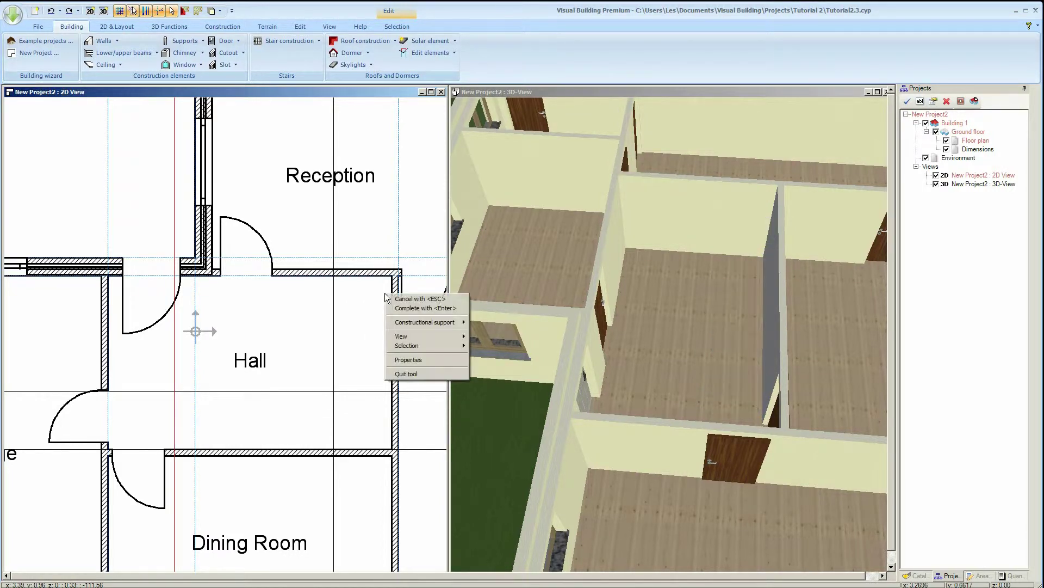
click(399, 308)
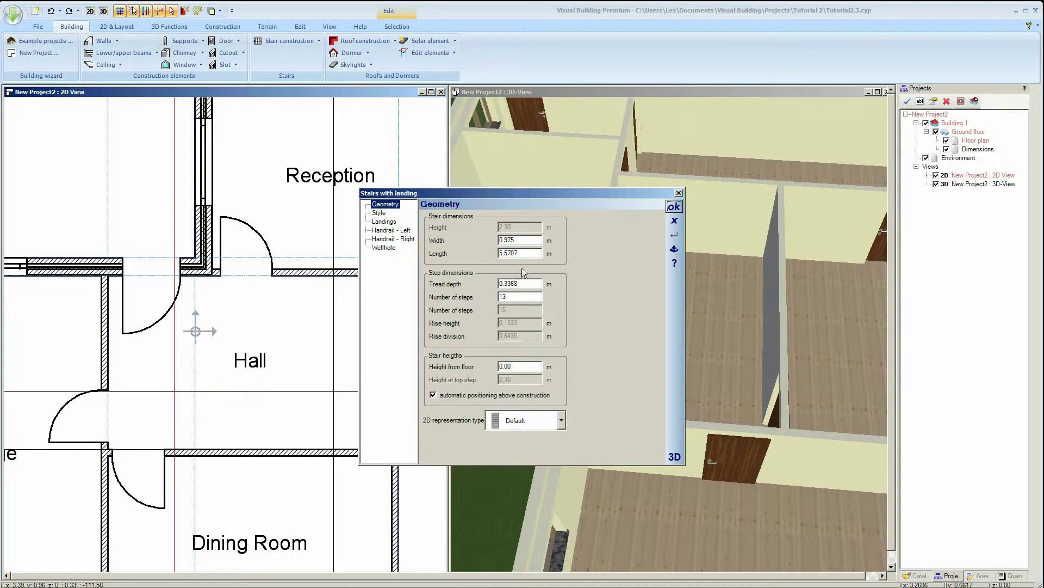
drag(552, 191, 321, 198)
click(444, 214)
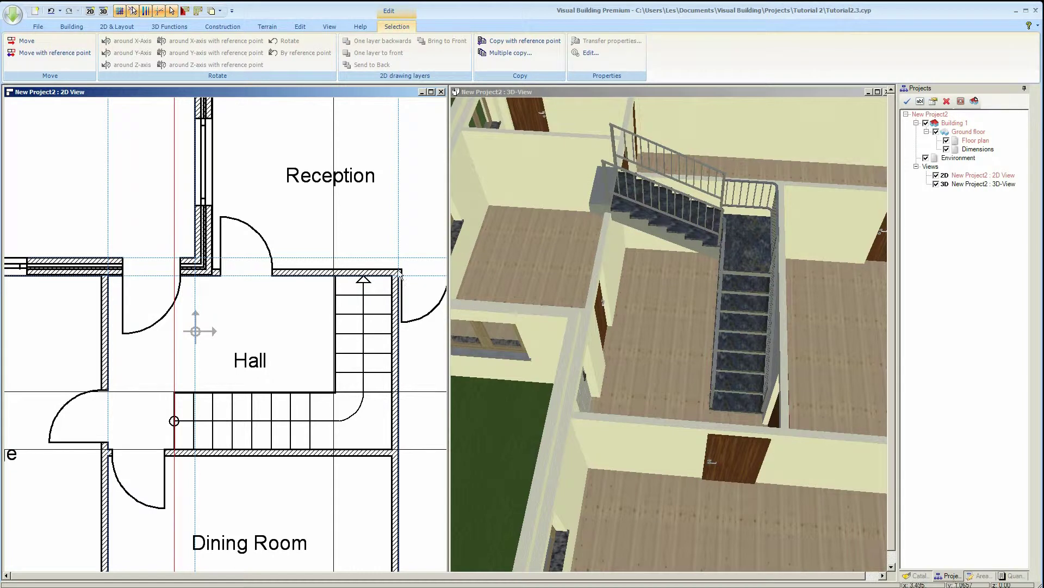
Step: Change the stair type of the stairs with landing to Wood stairway
click(762, 243)
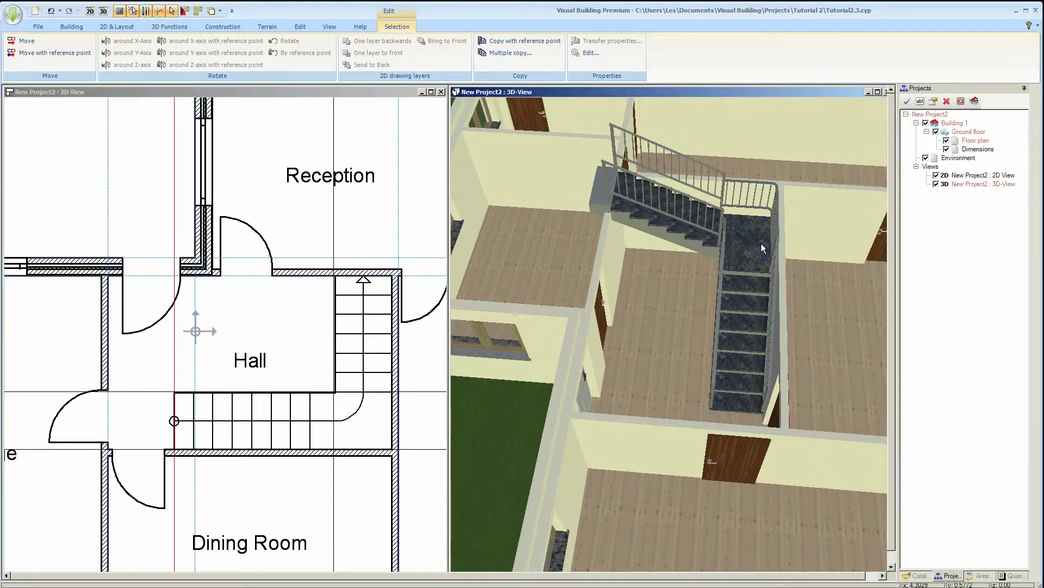
double_click(761, 243)
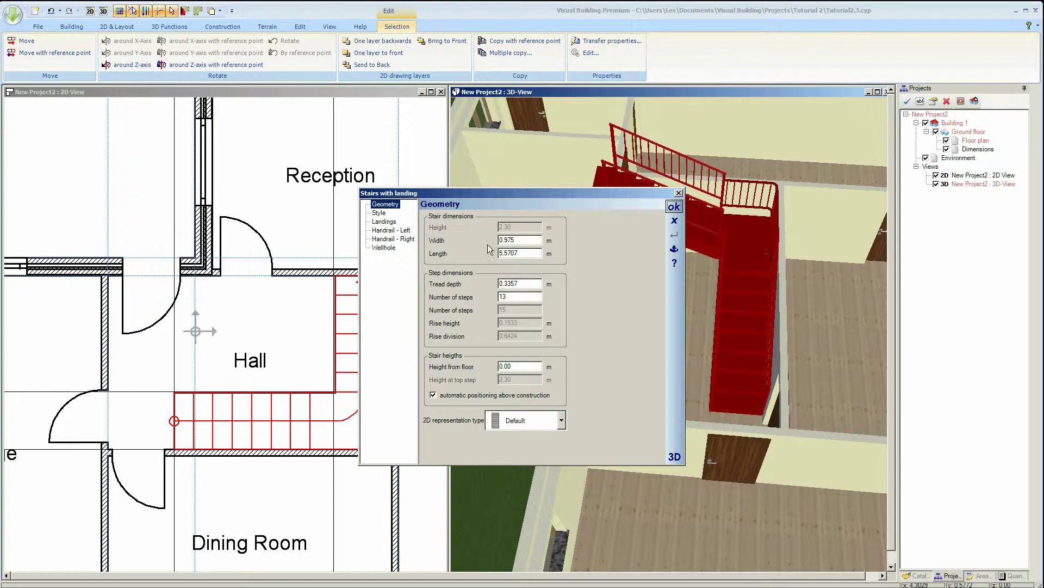
click(380, 212)
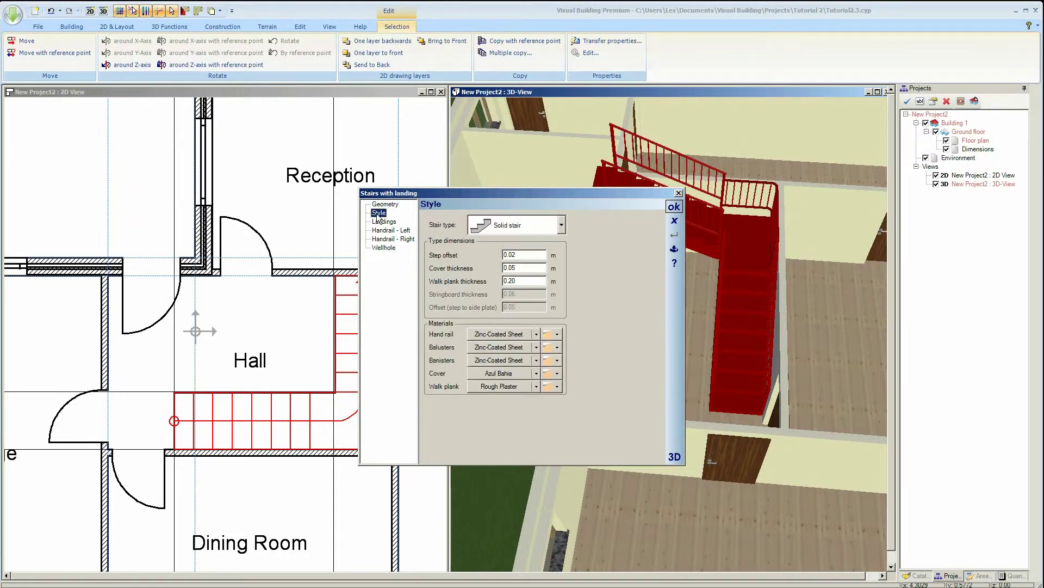
click(561, 224)
click(511, 264)
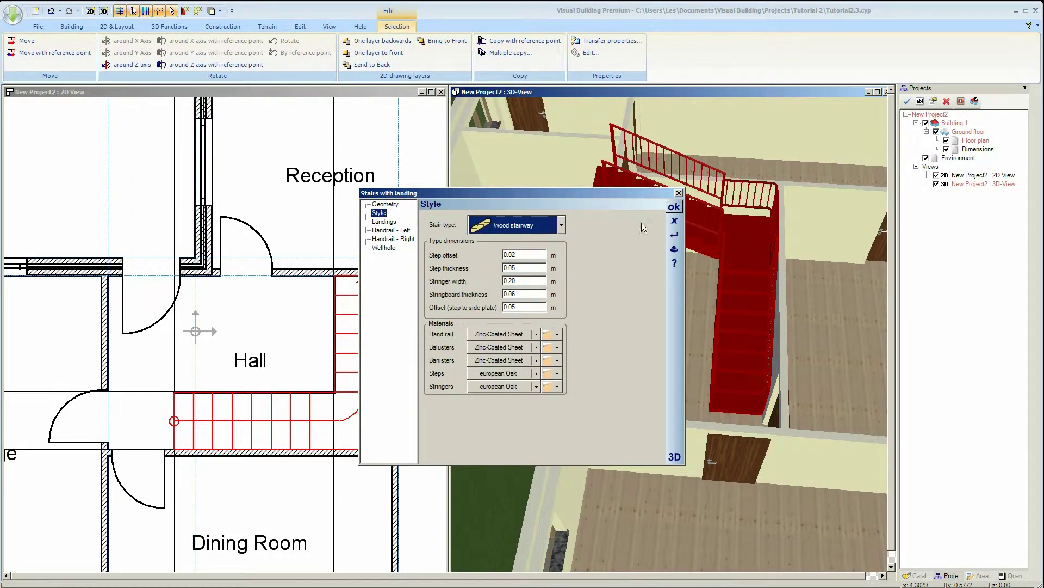
click(674, 207)
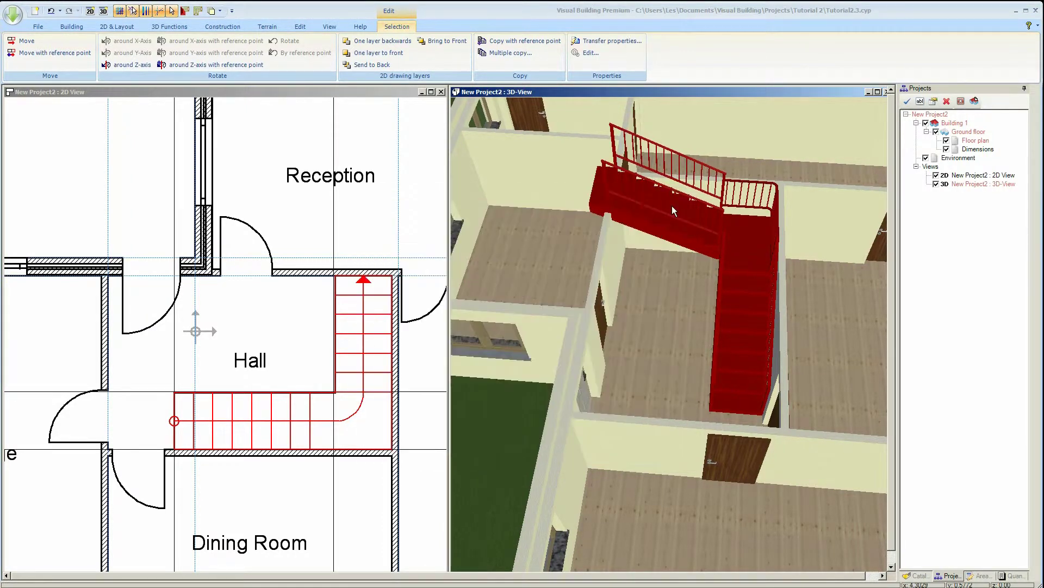
Step: Set the left hand rail of the stairs with landing to the oval Type 2 (variable), 0.05 m wide and 0.05 m thick
click(659, 261)
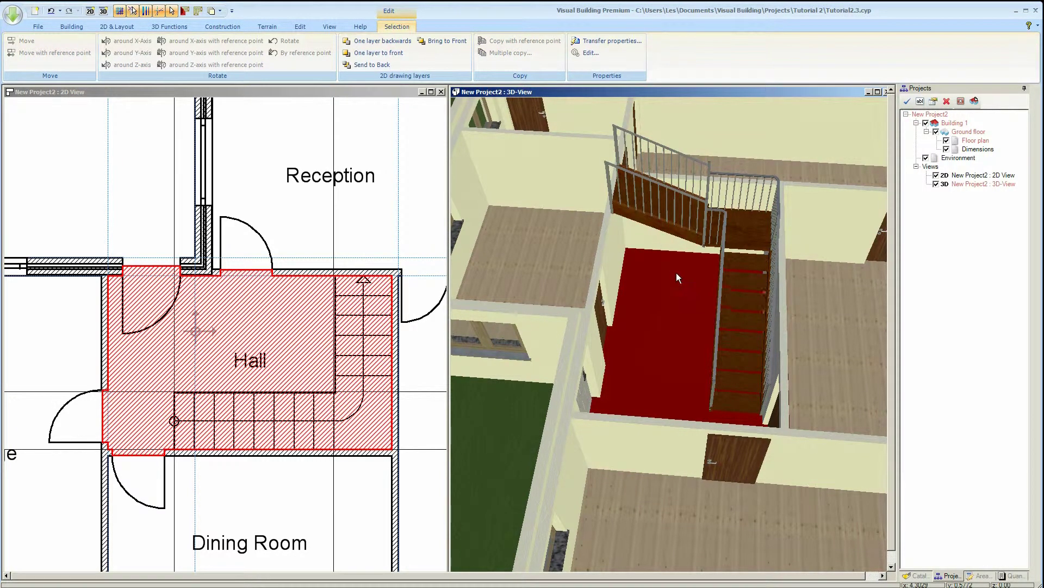
drag(677, 272, 423, 270)
drag(631, 282, 679, 277)
click(710, 252)
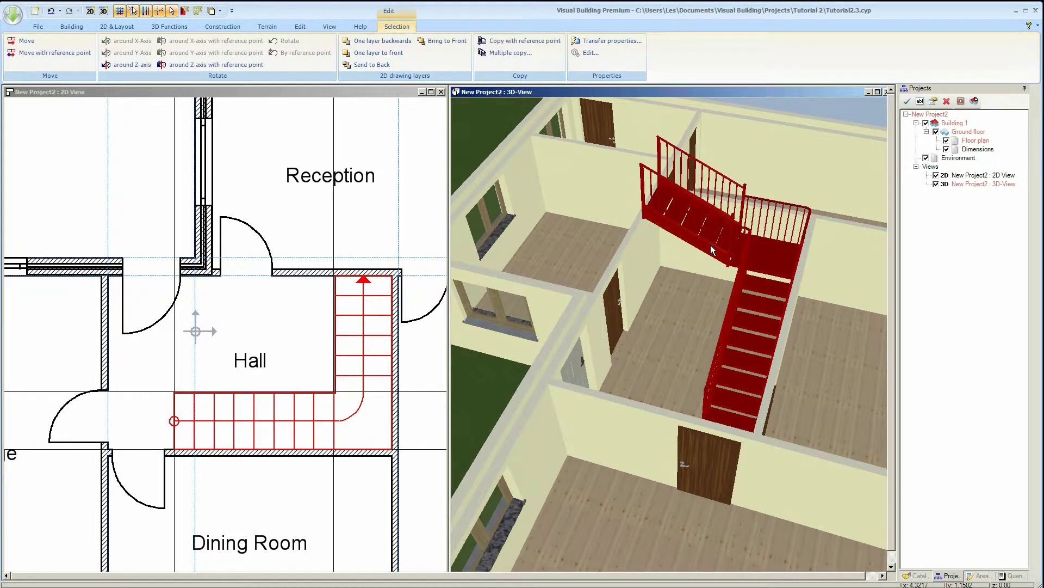
double_click(711, 251)
click(391, 230)
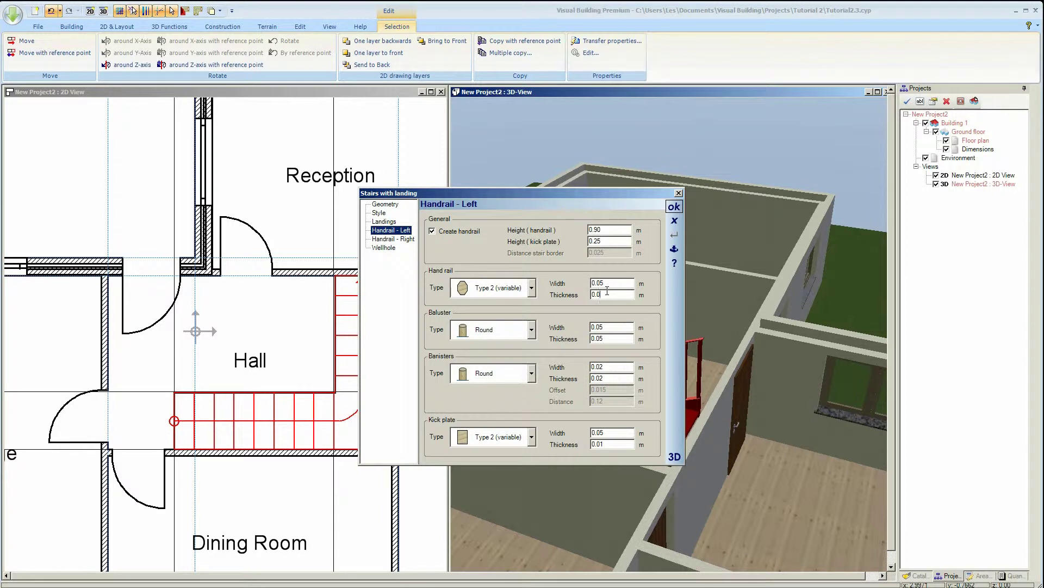
click(532, 287)
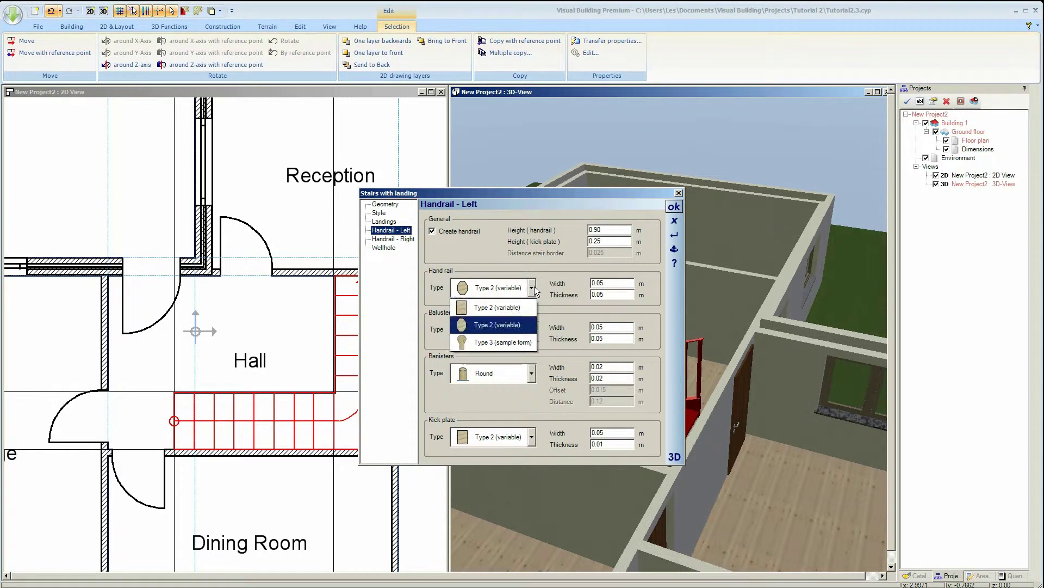
click(524, 325)
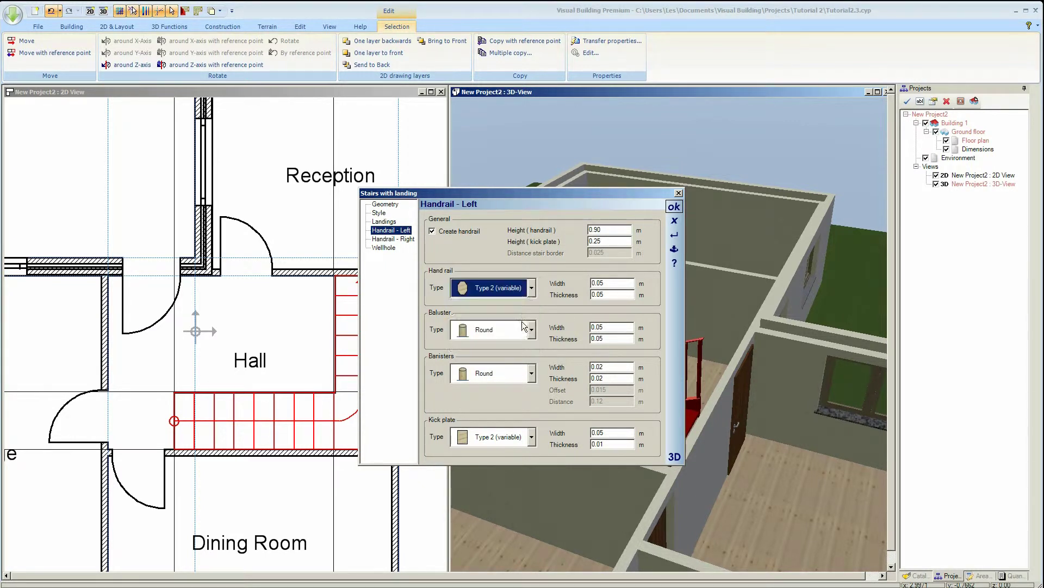
click(673, 207)
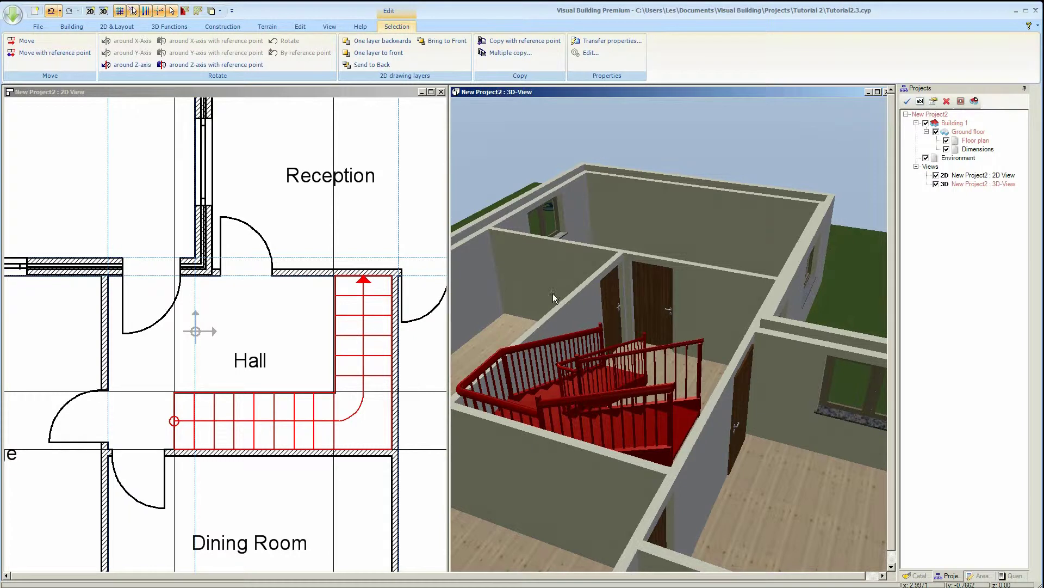
click(511, 178)
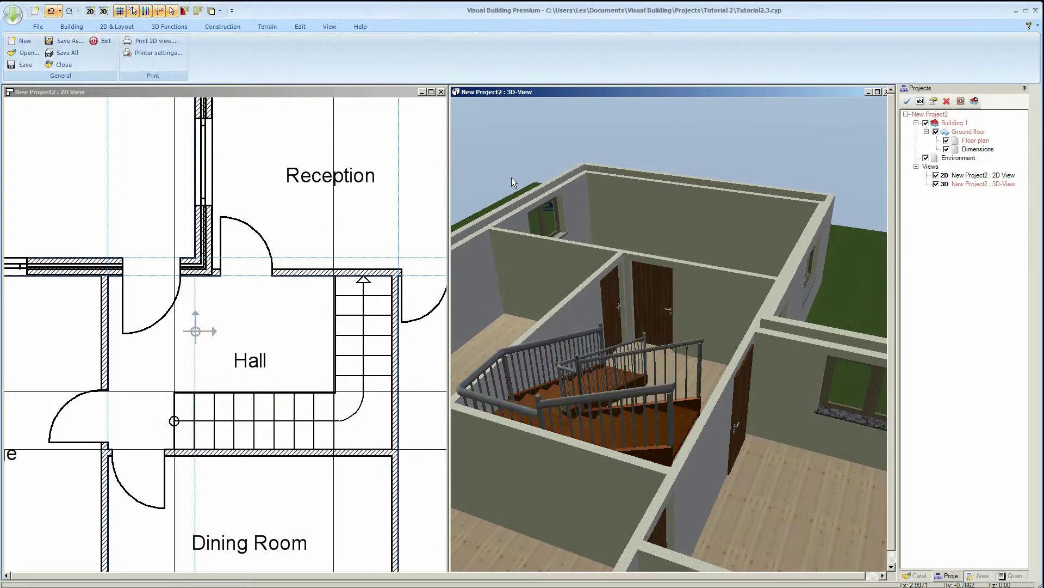
Step: Reduce the hand rail dimensions on the right side of the stairs with landing to match the left side
double_click(577, 403)
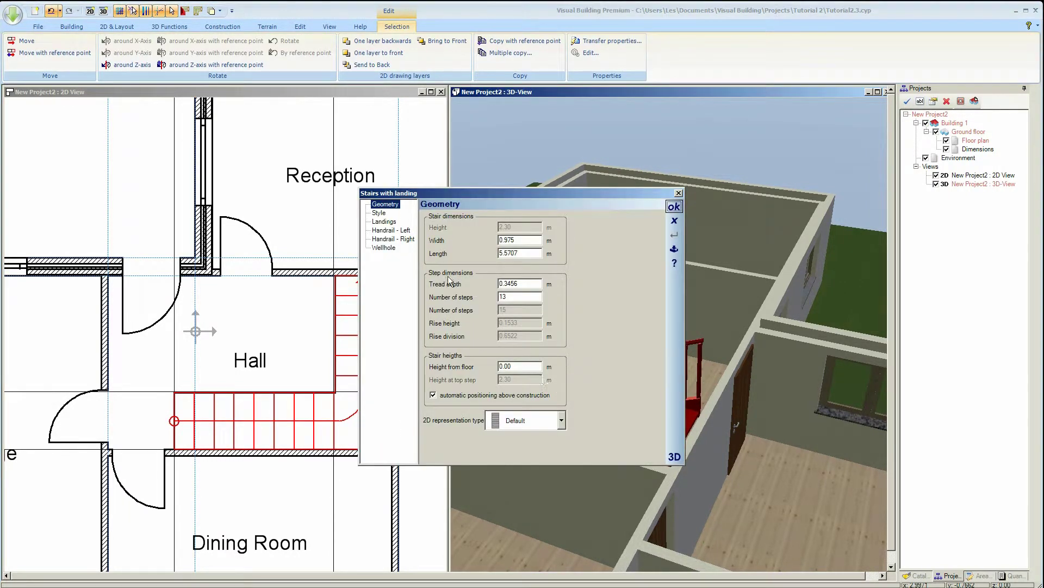
click(393, 231)
click(393, 240)
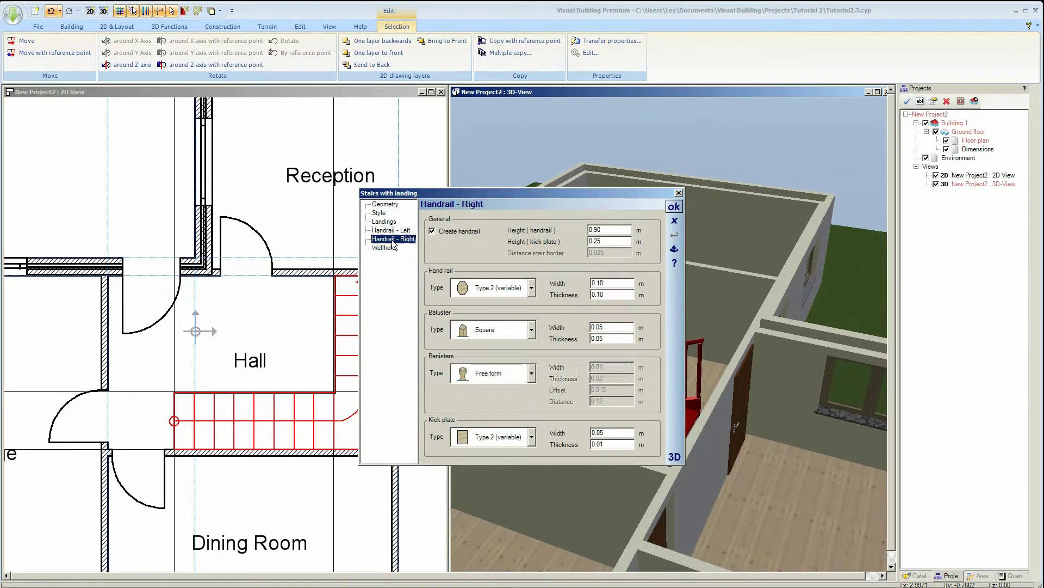
click(607, 282)
text(0.0)
click(674, 207)
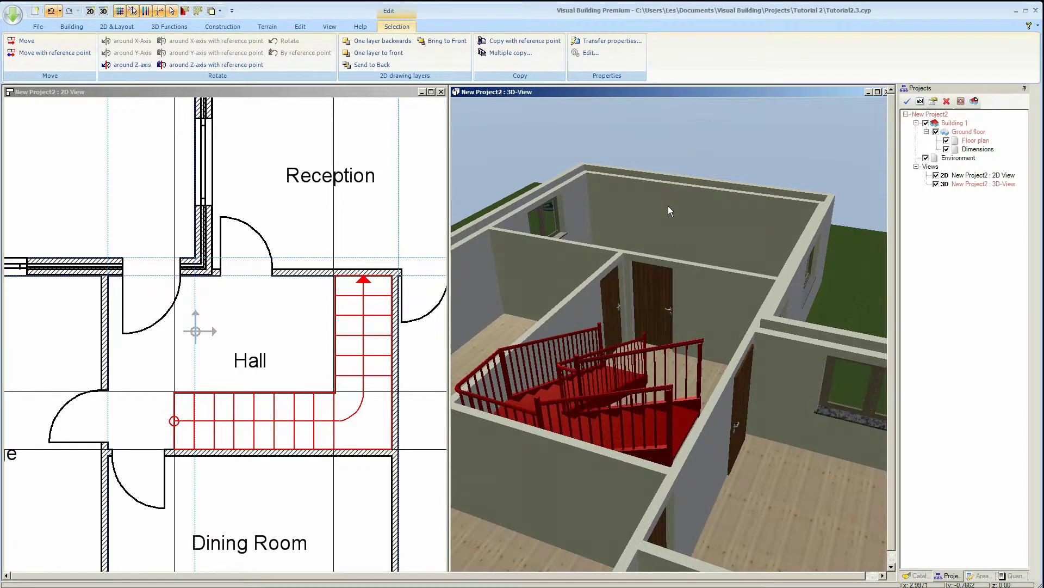
click(497, 168)
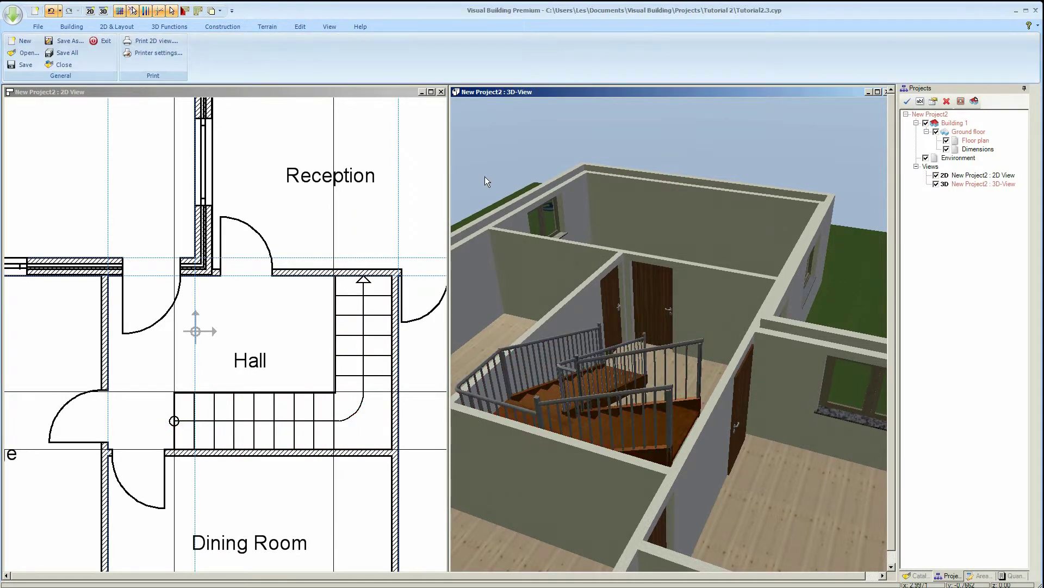
Step: Try left banisters 0.05 m wide and 0.05 m thick on the stairs with landing, previewing them in 3D
mouse_move(484, 178)
mouse_down()
mouse_move(519, 178)
mouse_move(494, 177)
mouse_up()
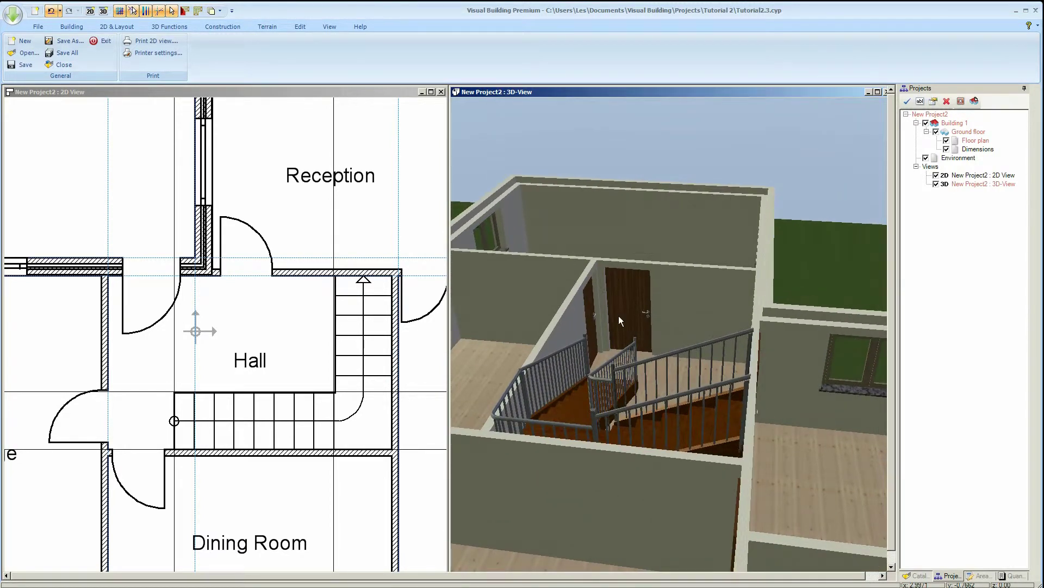
click(646, 371)
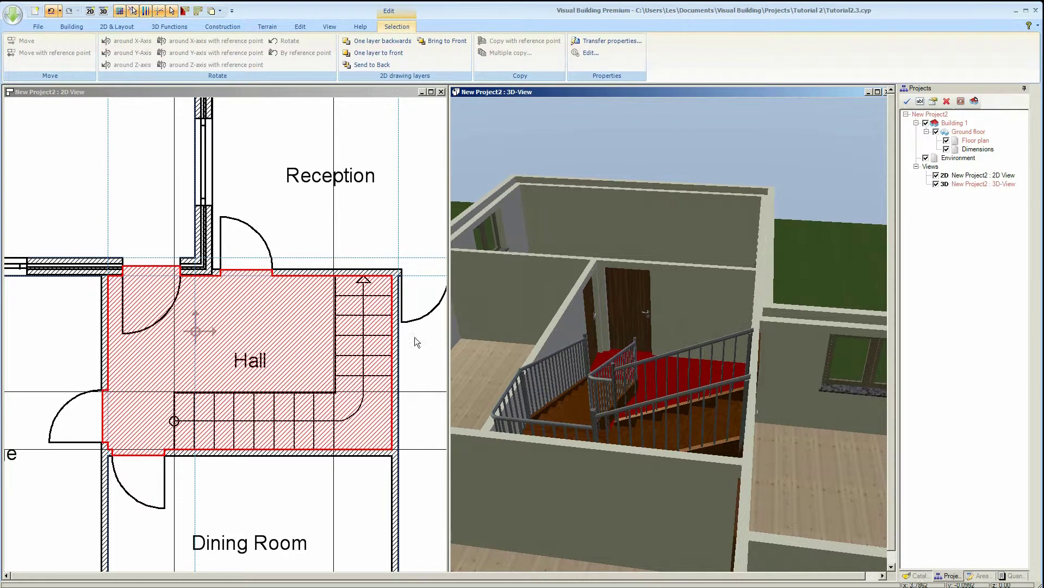
click(567, 406)
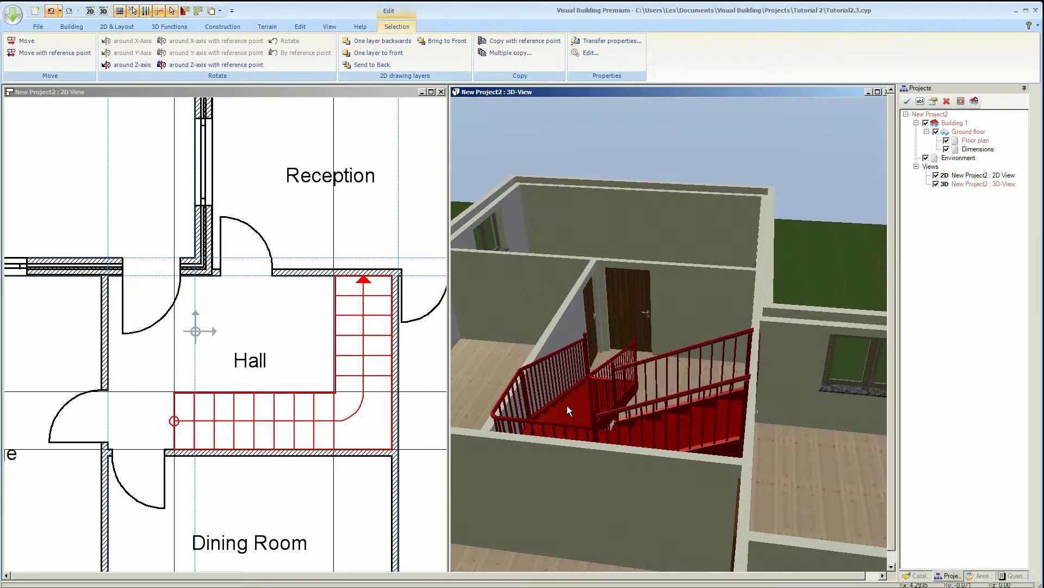
double_click(567, 406)
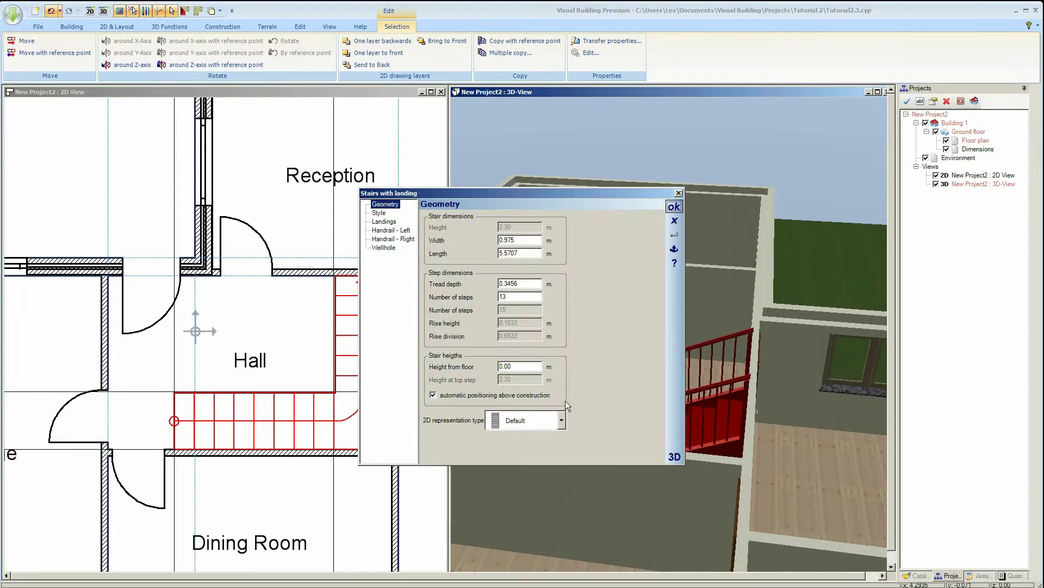
click(388, 222)
click(379, 214)
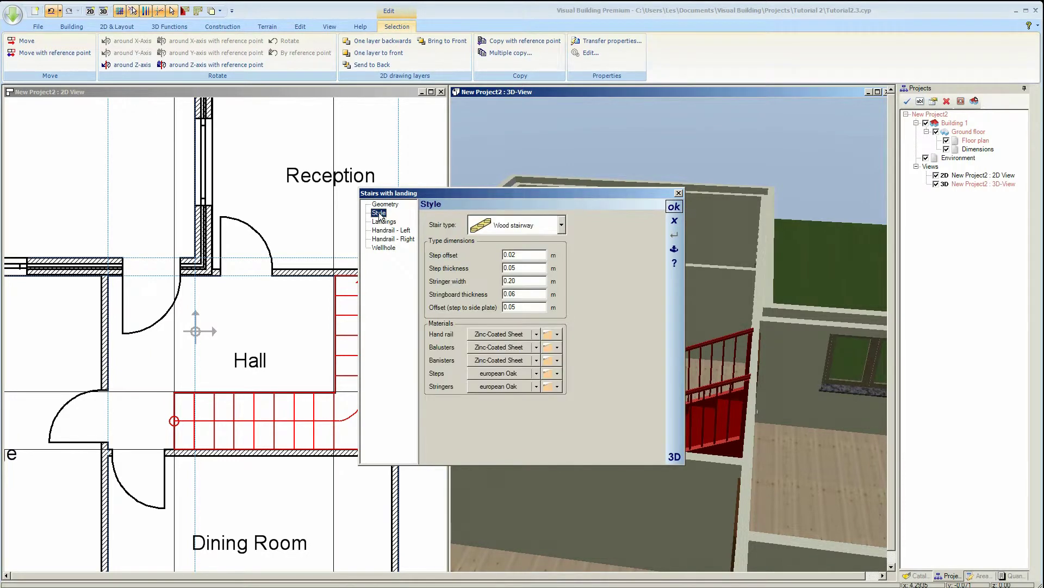
click(384, 231)
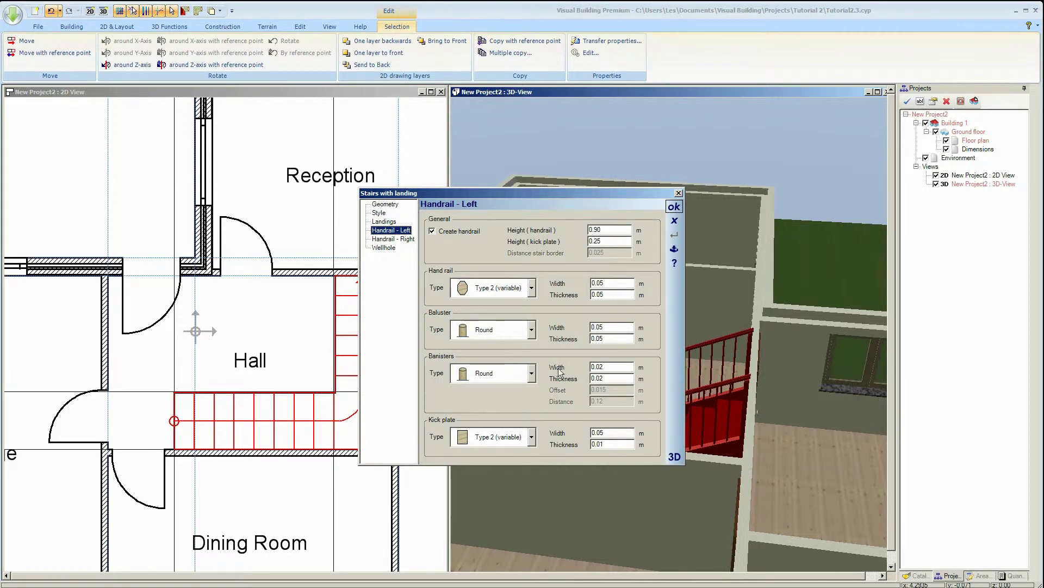
click(606, 367)
text(5)
click(607, 378)
click(675, 456)
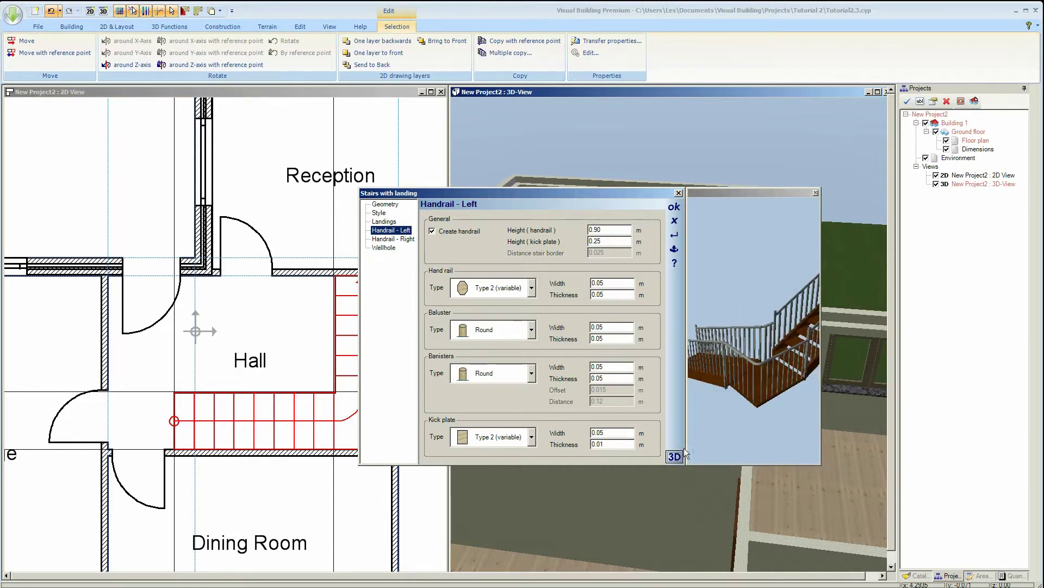
drag(731, 404, 693, 399)
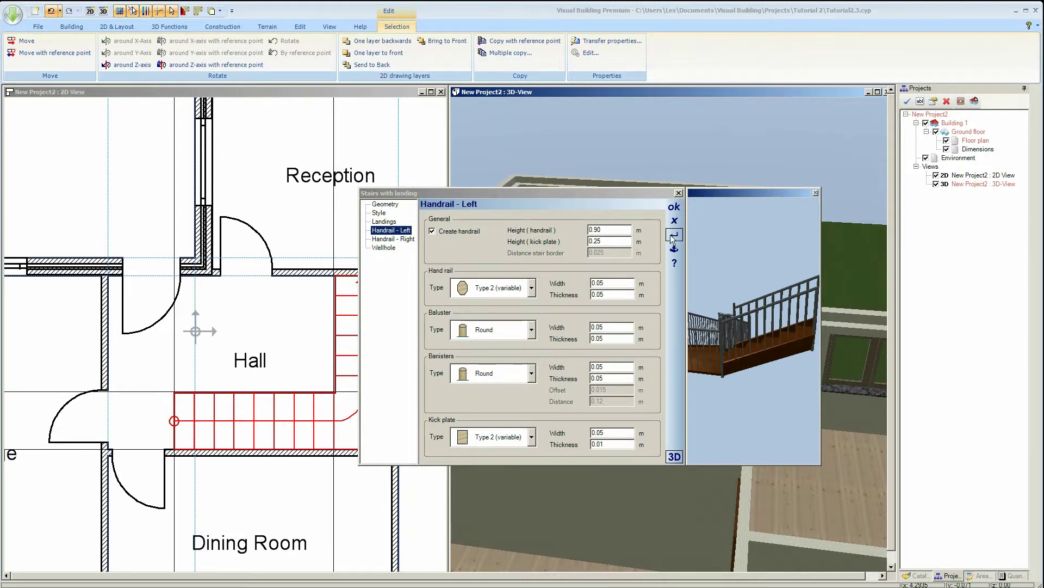
click(674, 206)
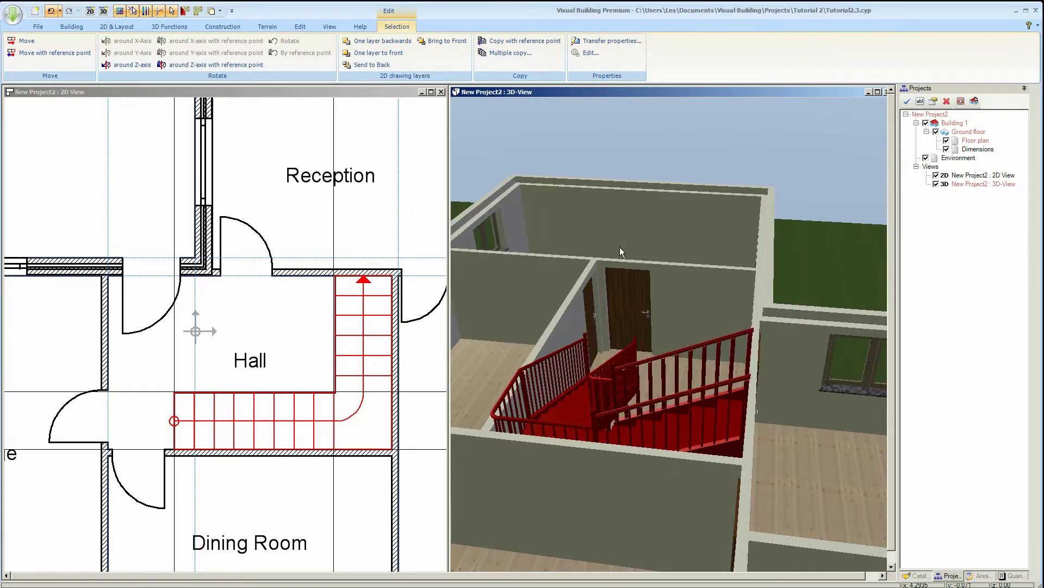
click(538, 152)
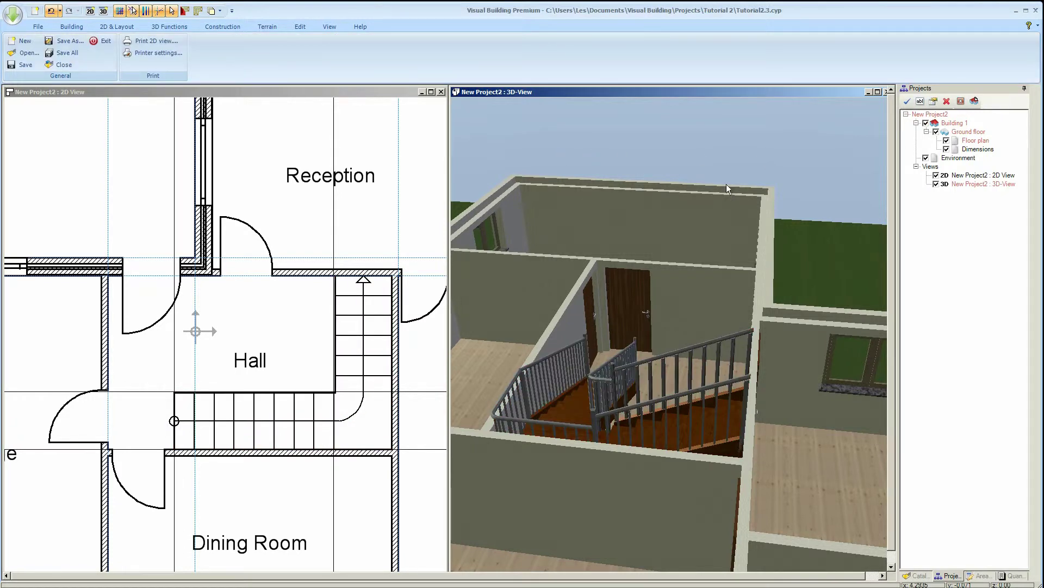
Step: Examine the banisters up close around the landing and undo the last banister size change
drag(752, 140, 638, 150)
scroll(646, 181, up, 6)
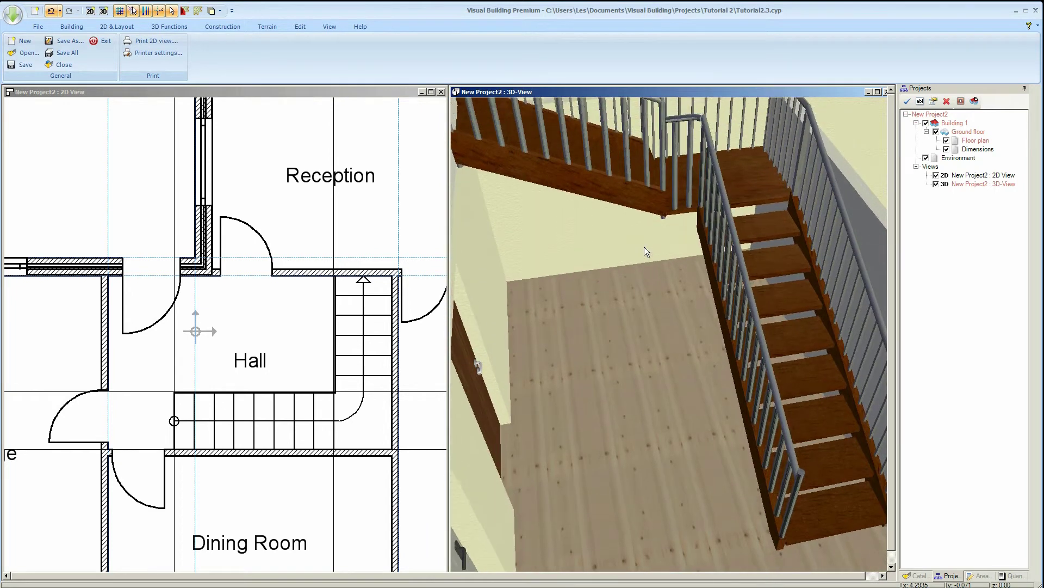
drag(644, 246, 639, 313)
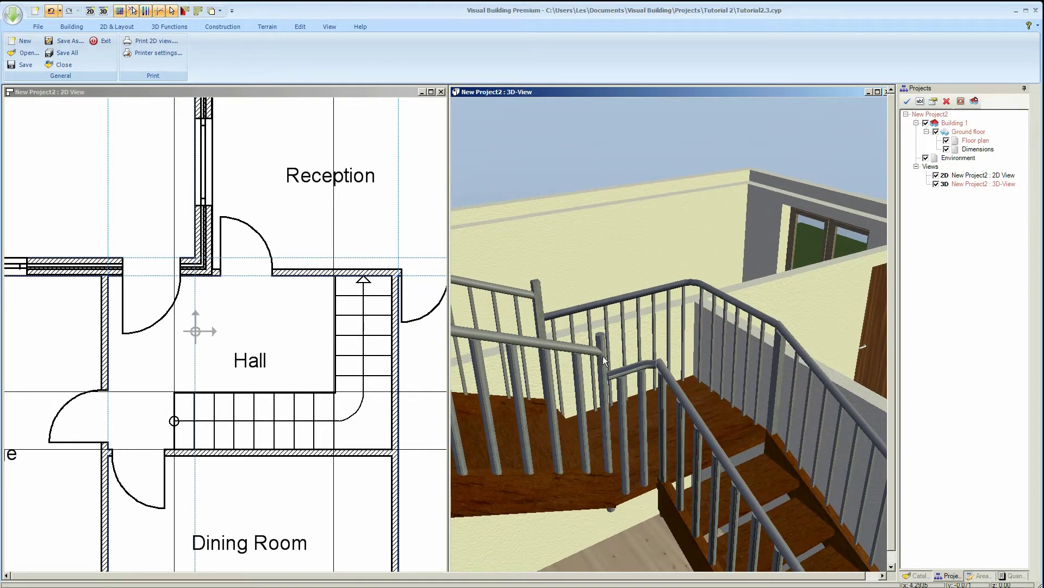
click(595, 288)
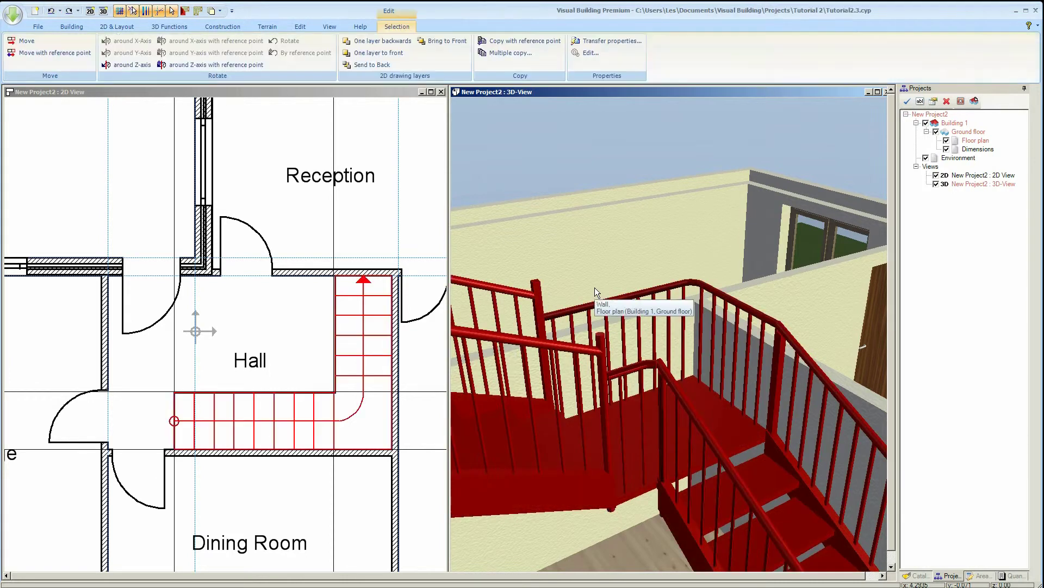
click(585, 175)
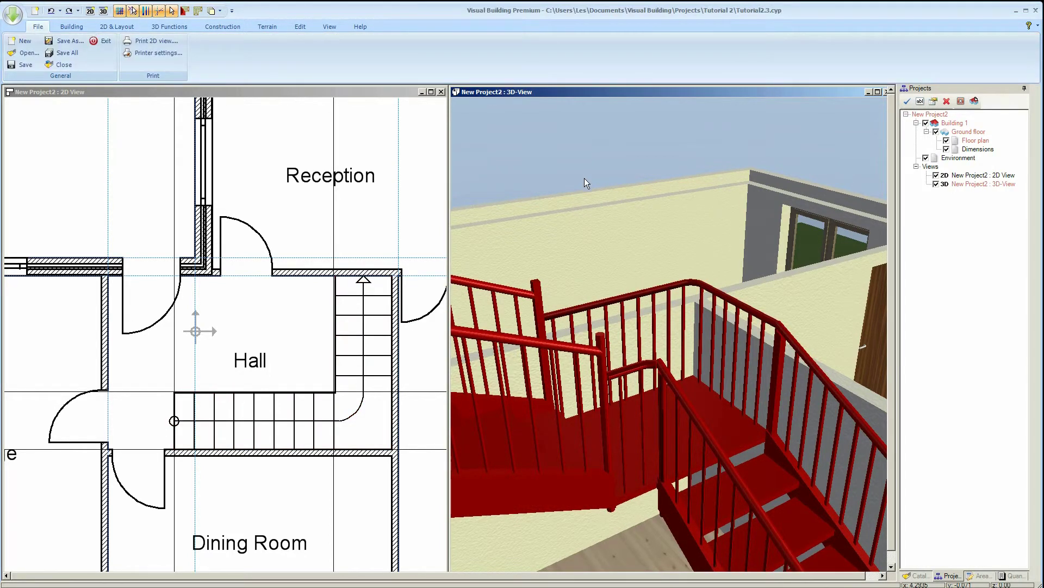
Step: Remove the right handrail along the walls from the stairs with landing
click(539, 302)
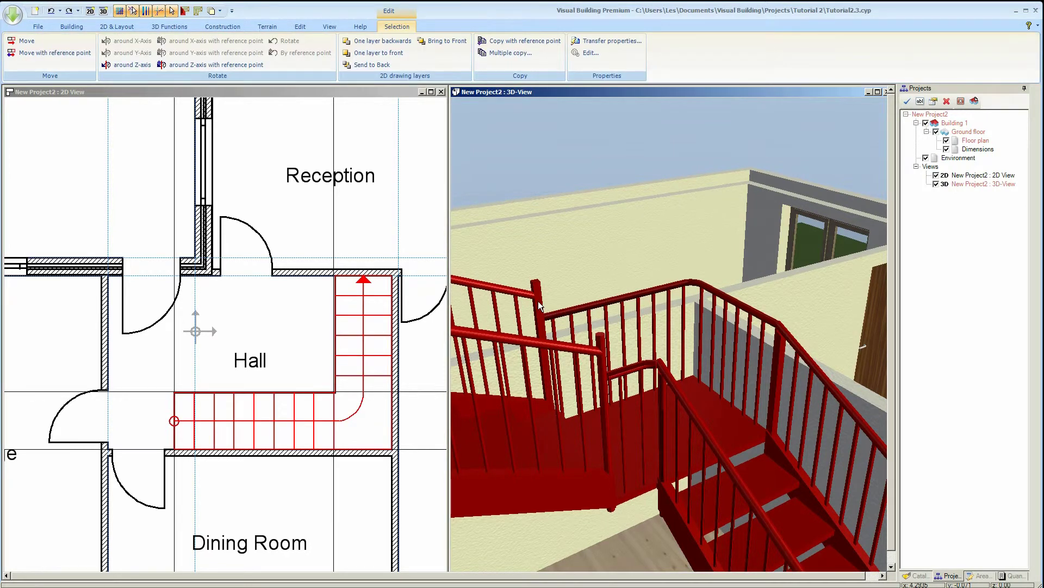
double_click(539, 305)
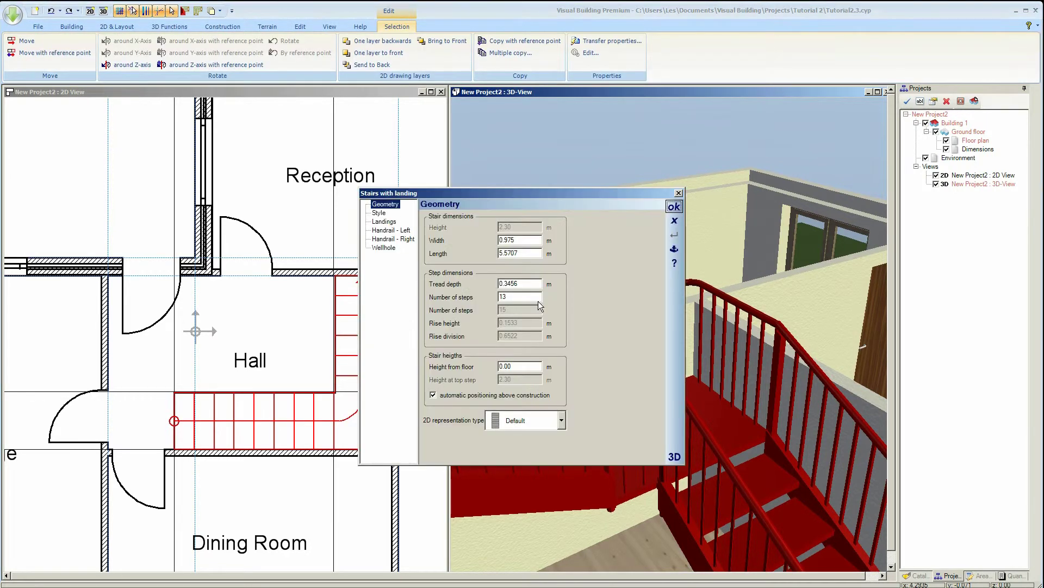
click(399, 230)
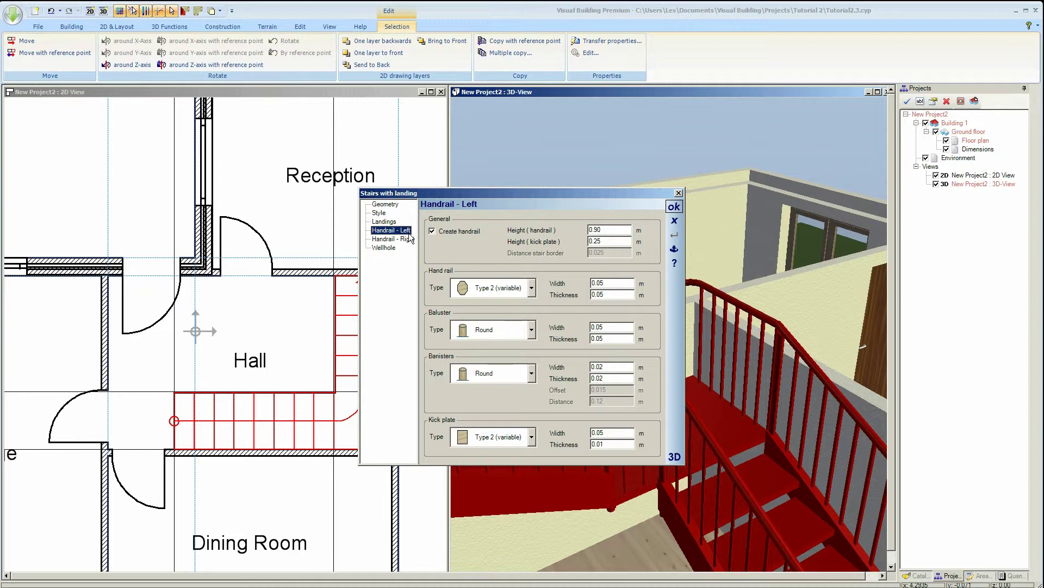
click(407, 239)
click(481, 232)
click(674, 207)
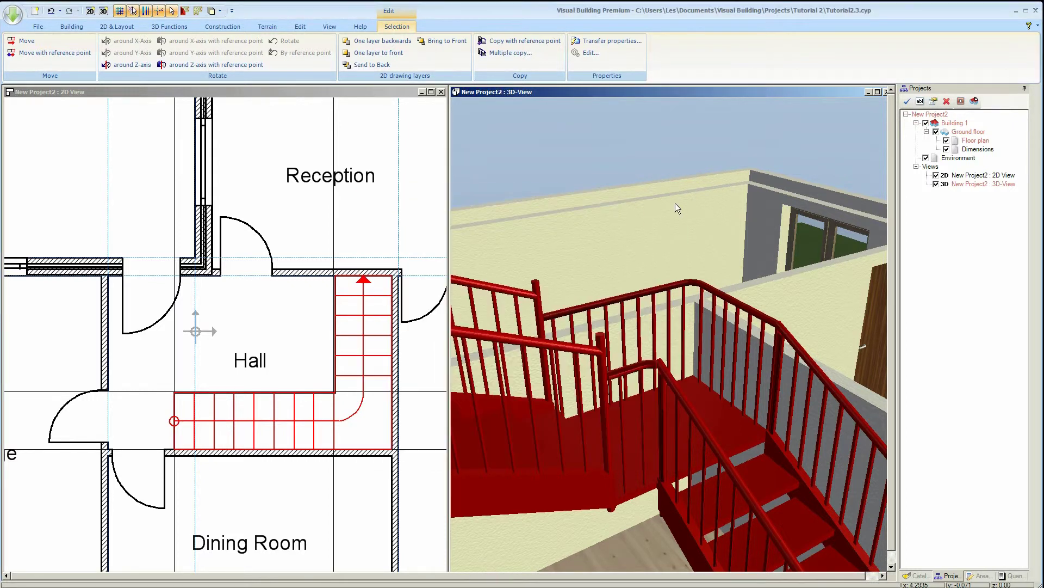
click(514, 166)
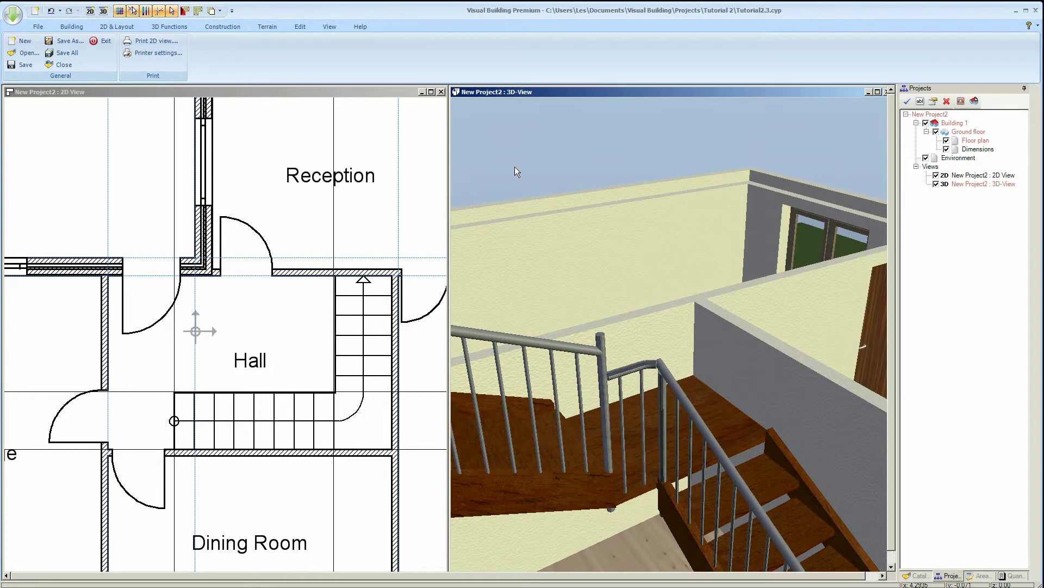
Step: Inspect the landing and the remaining handrail from several angles in the 3D view
mouse_move(514, 170)
mouse_down()
mouse_move(635, 179)
mouse_move(494, 171)
mouse_up()
right_click(800, 379)
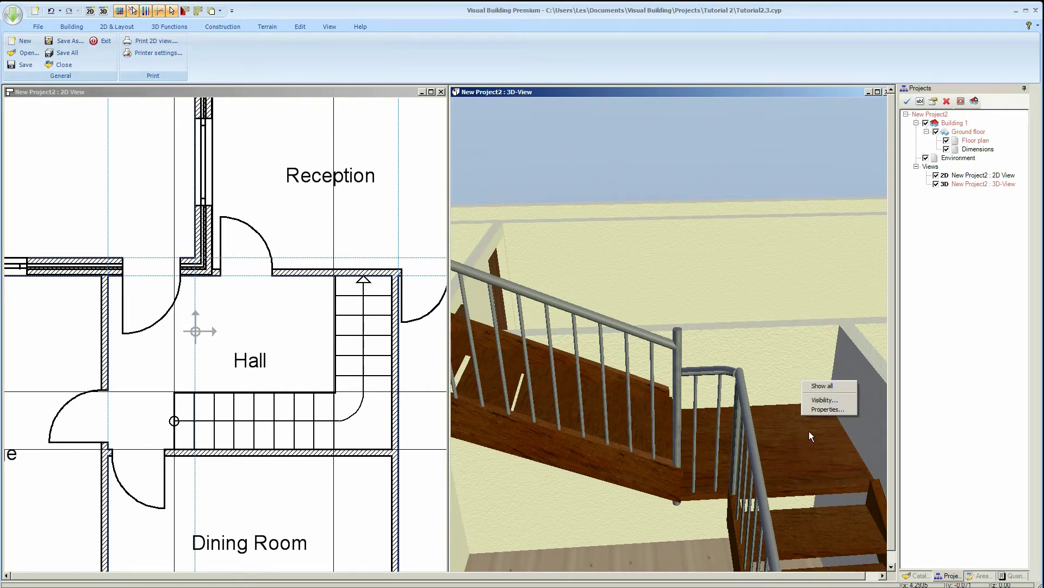
click(730, 350)
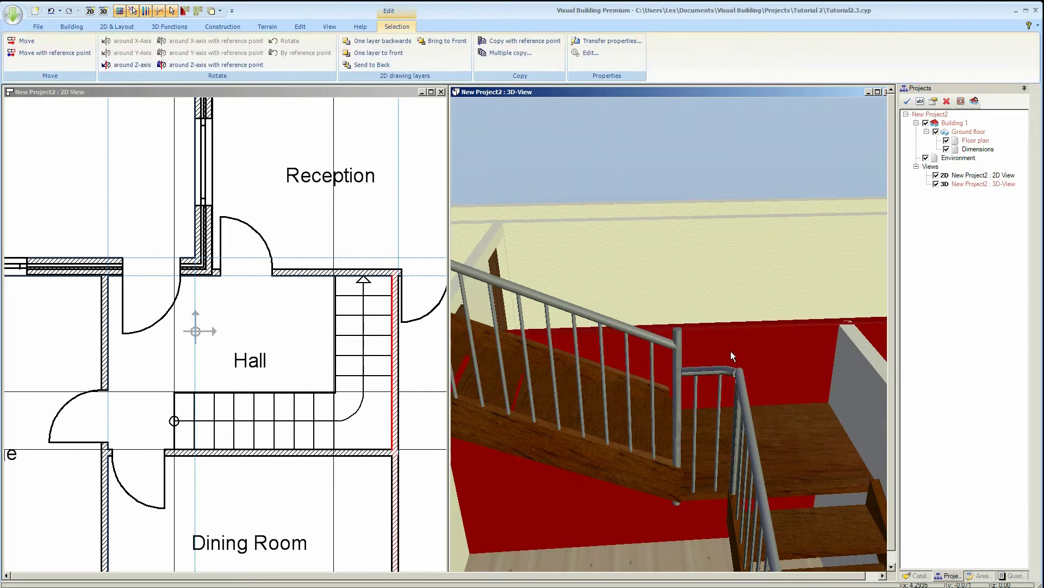
scroll(730, 351, down, 3)
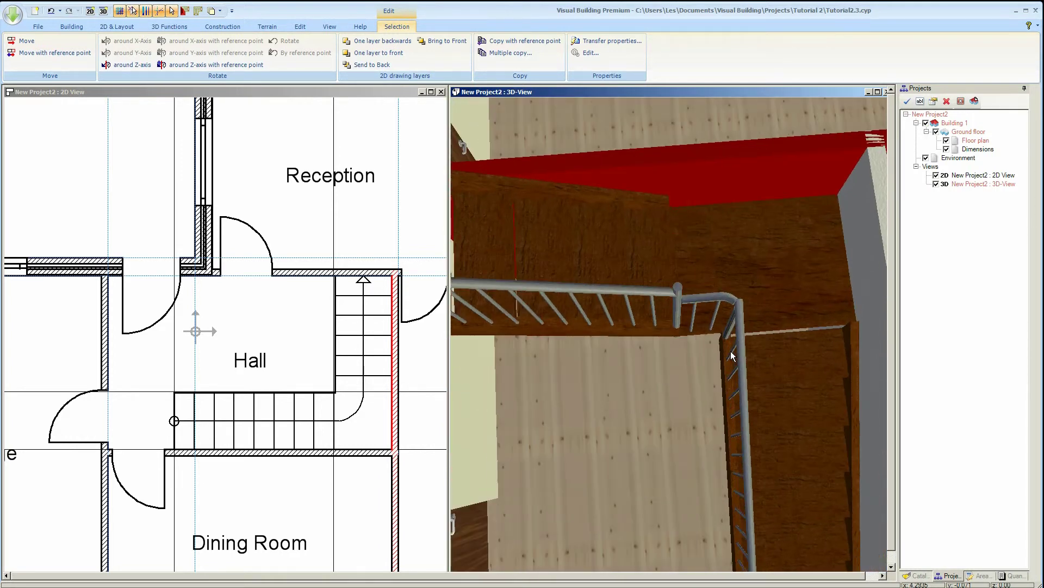
scroll(732, 356, up, 3)
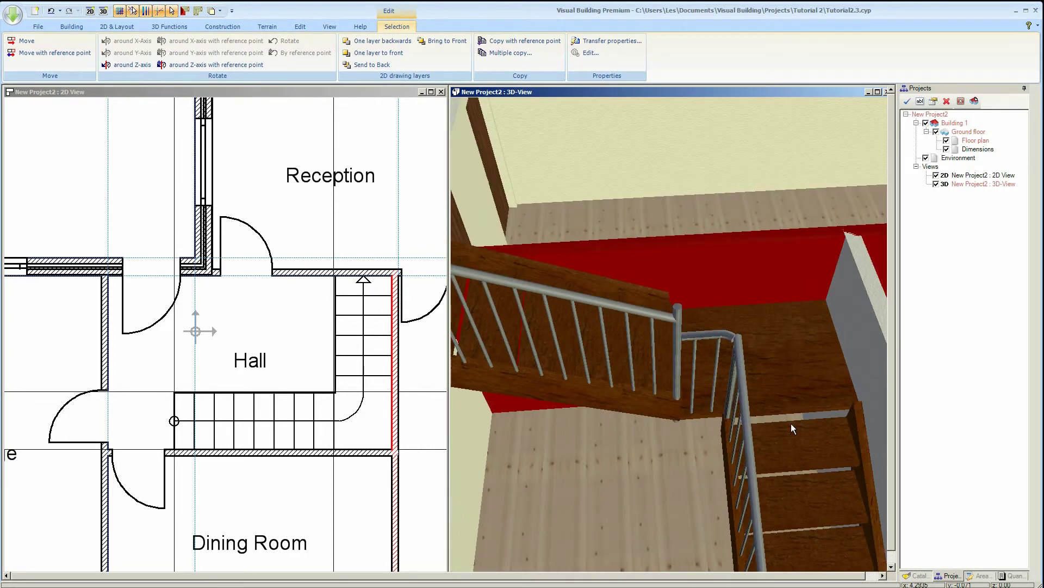
click(791, 424)
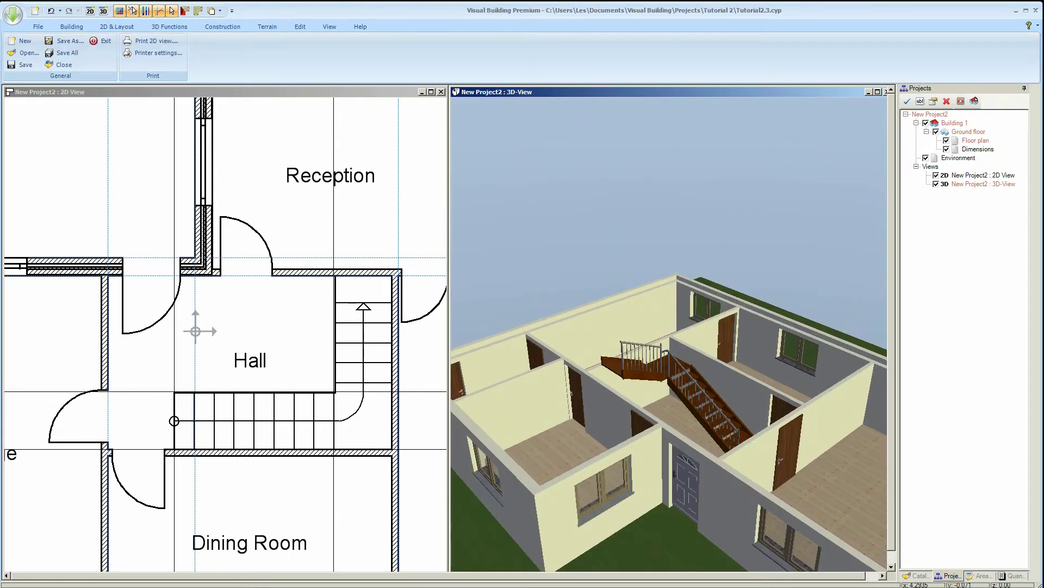
Step: Open the dialog for saving the project as another file in the Tutorial 2 folder
click(38, 26)
click(68, 41)
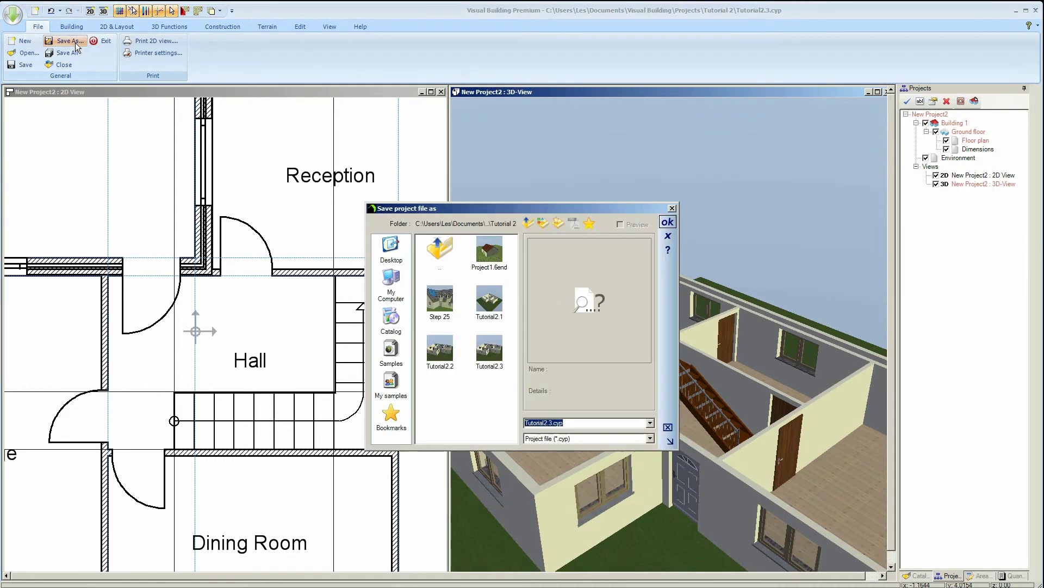